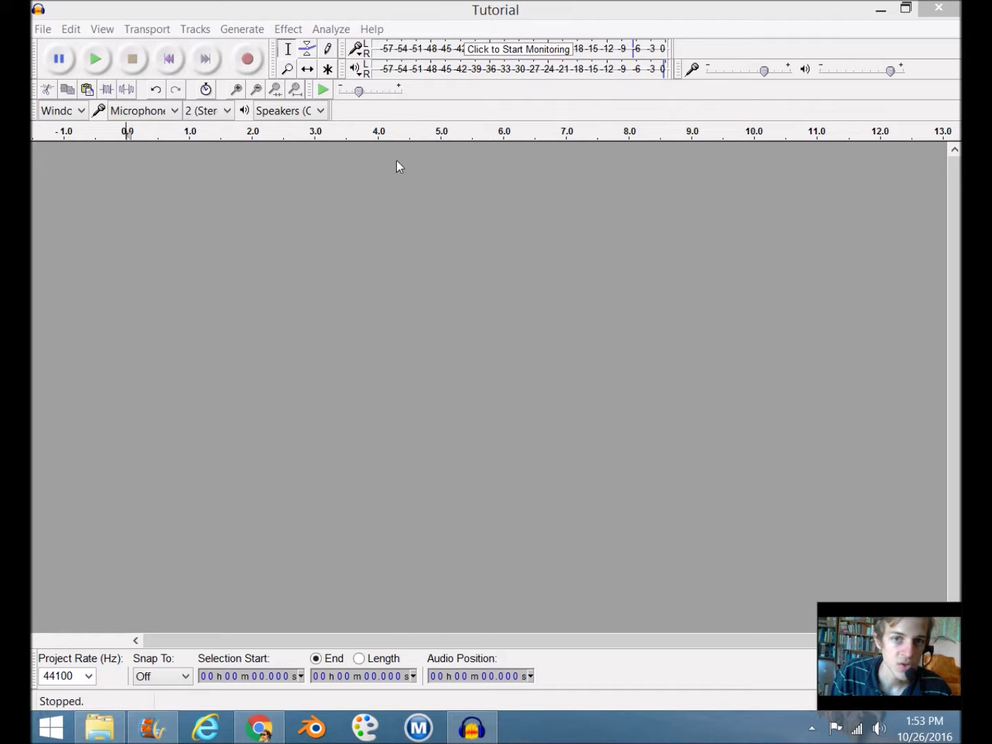
Bring Audacity to the front and open the File menu of the empty Tutorial project
{"action": "left_click", "coordinate": [582, 11]}
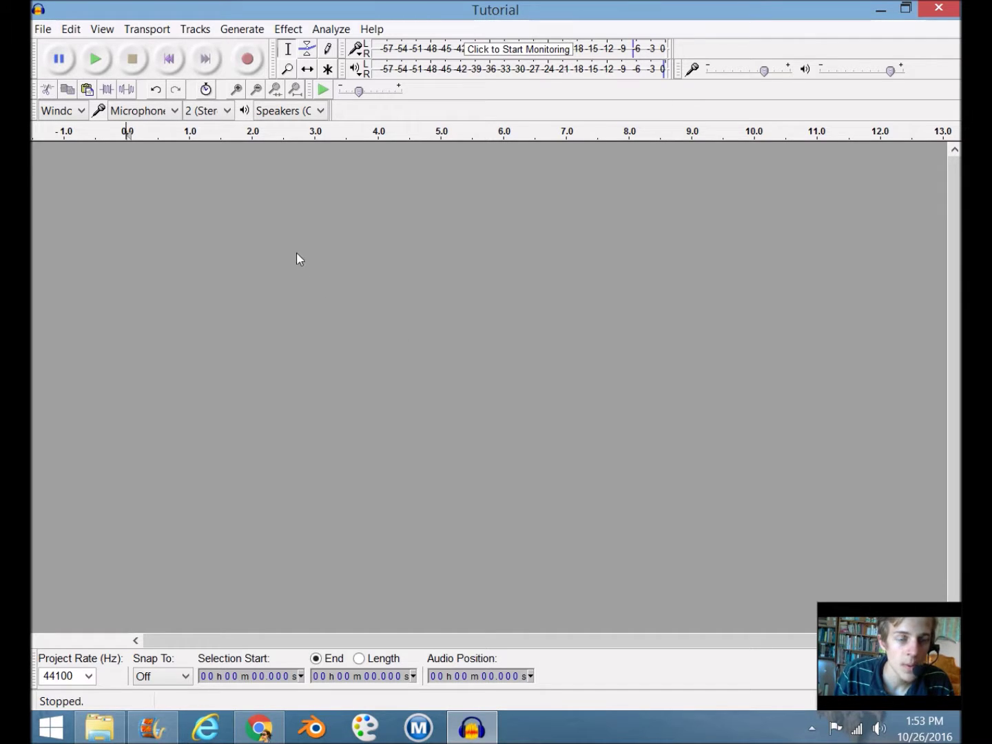
{"action": "left_click", "coordinate": [42, 29]}
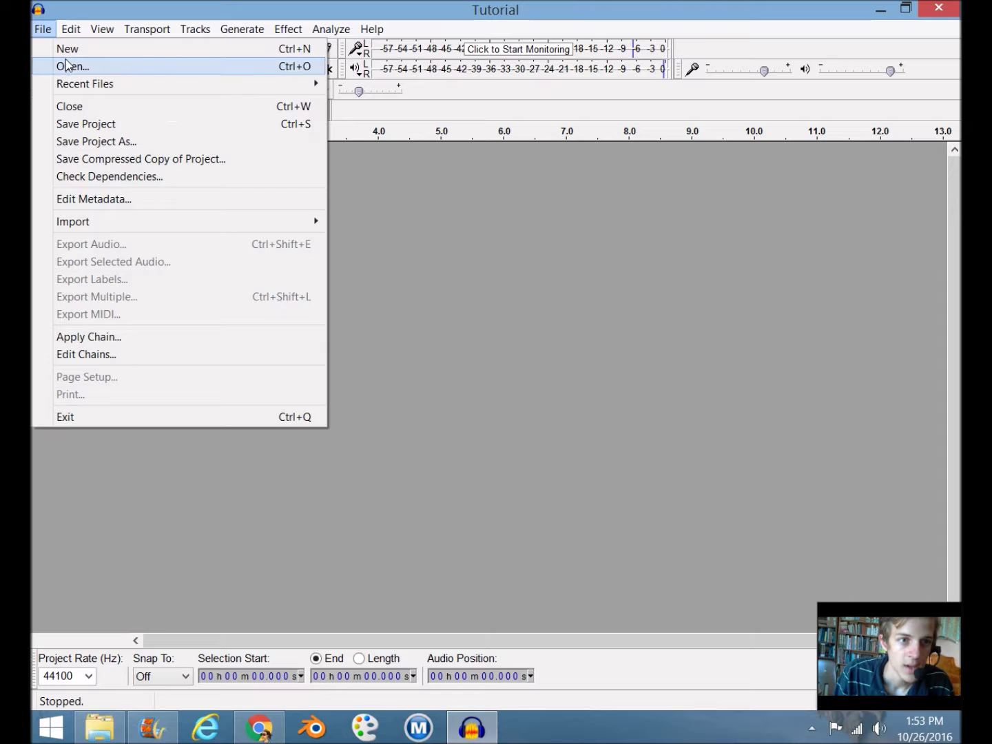
{"action": "left_click", "coordinate": [66, 64]}
{"action": "left_click", "coordinate": [261, 322]}
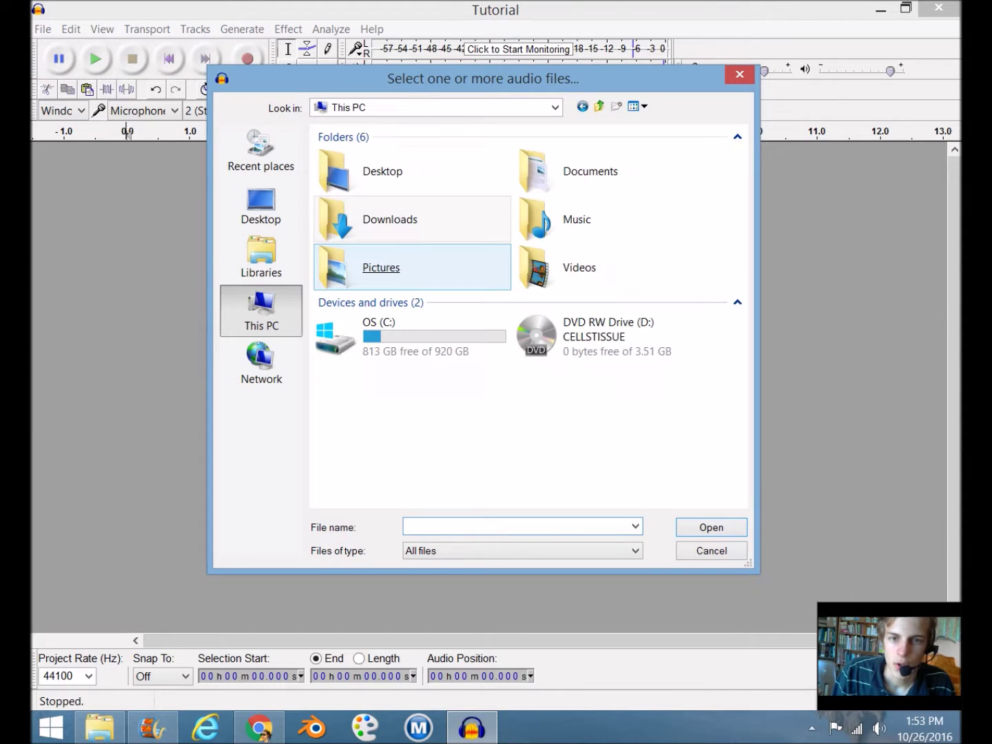
{"action": "double_click", "coordinate": [405, 234]}
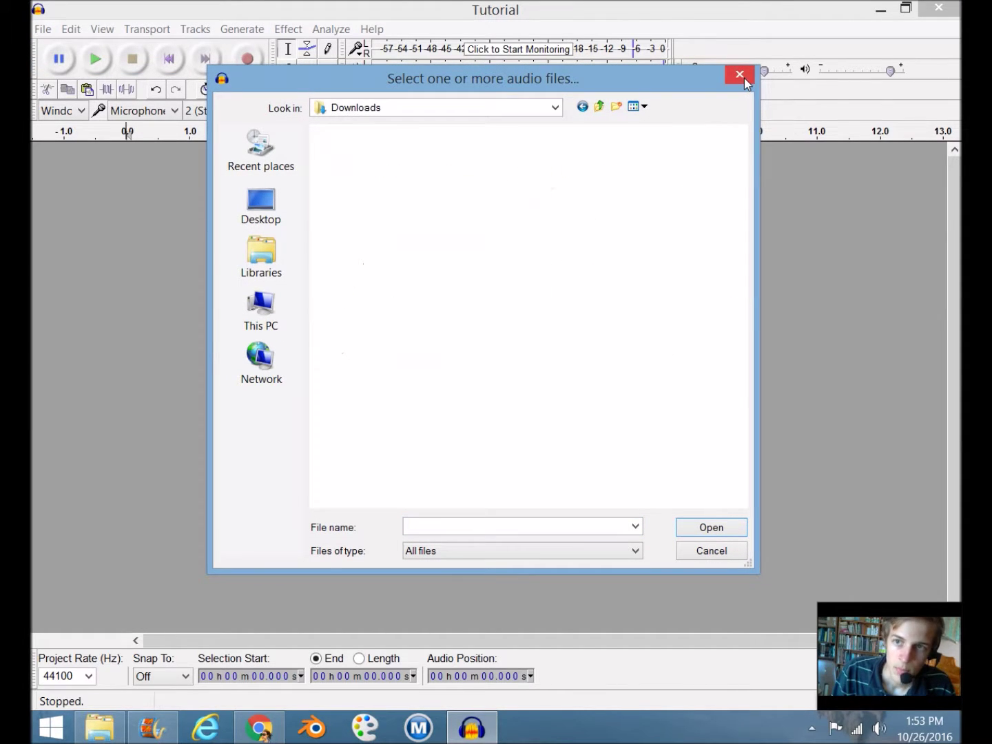
{"action": "left_click", "coordinate": [742, 77]}
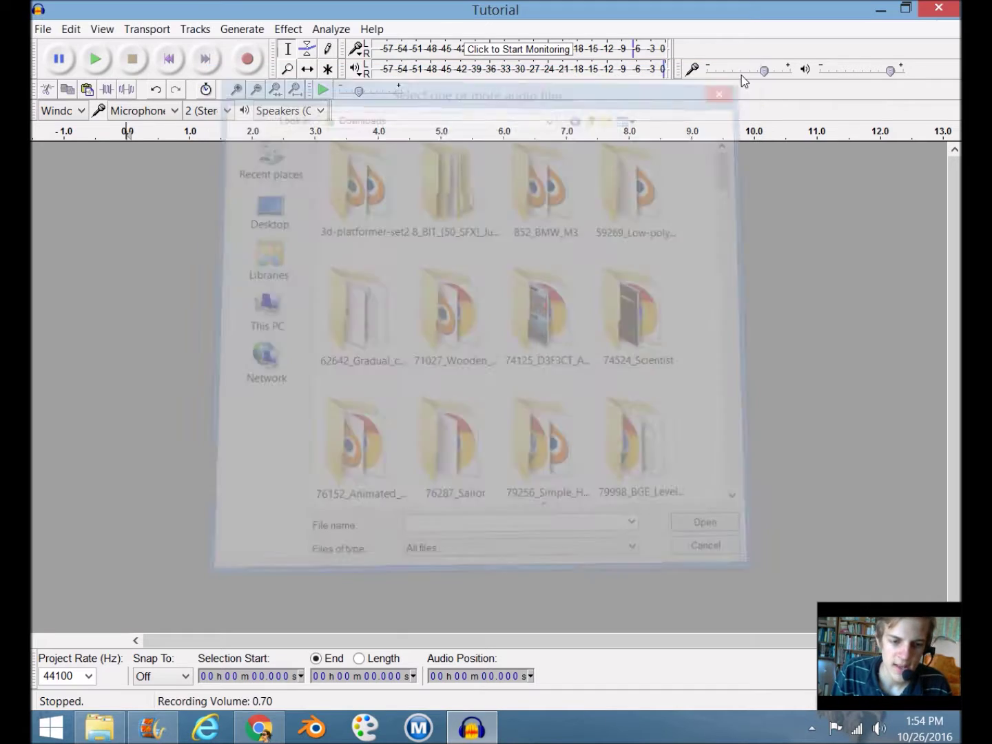
Drag Tutorial.m4a from the Downloads folder into Audacity as a new mono track
{"action": "left_click", "coordinate": [100, 726]}
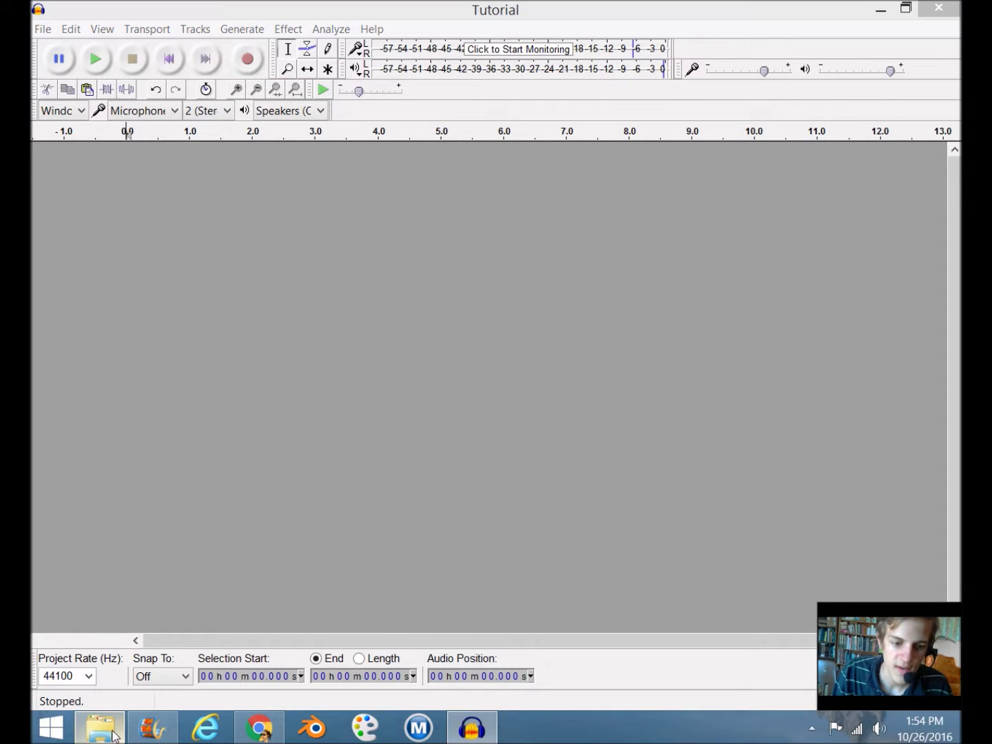
{"action": "scroll", "coordinate": [606, 527], "scroll_direction": "up", "scroll_amount": 1}
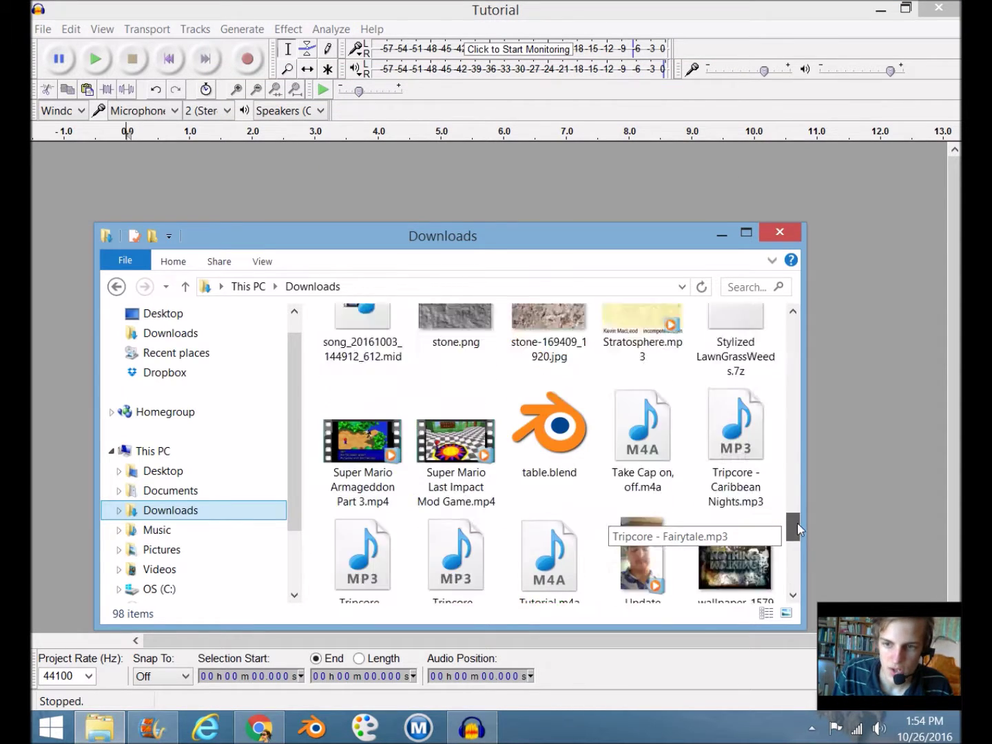
{"action": "scroll", "coordinate": [606, 527], "scroll_direction": "down", "scroll_amount": 1}
{"action": "left_click_drag", "start_coordinate": [541, 524], "coordinate": [854, 204]}
{"action": "left_click", "coordinate": [854, 376]}
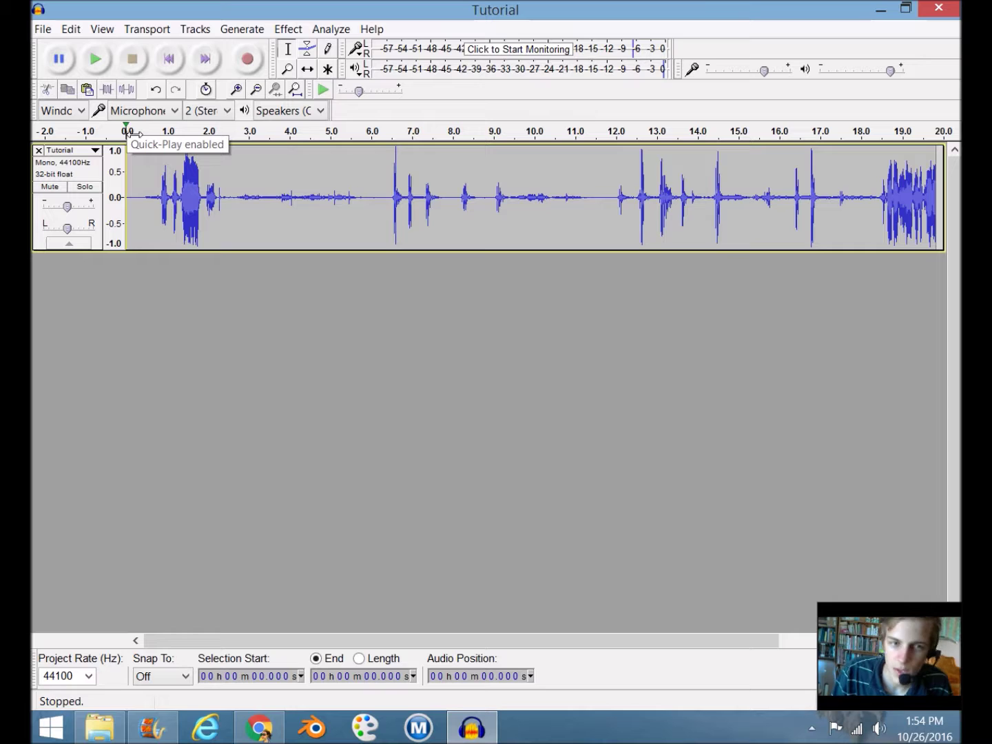
Listen to the imported recording, select the whole Tutorial track, and show the Effect menu
{"action": "left_click", "coordinate": [128, 133]}
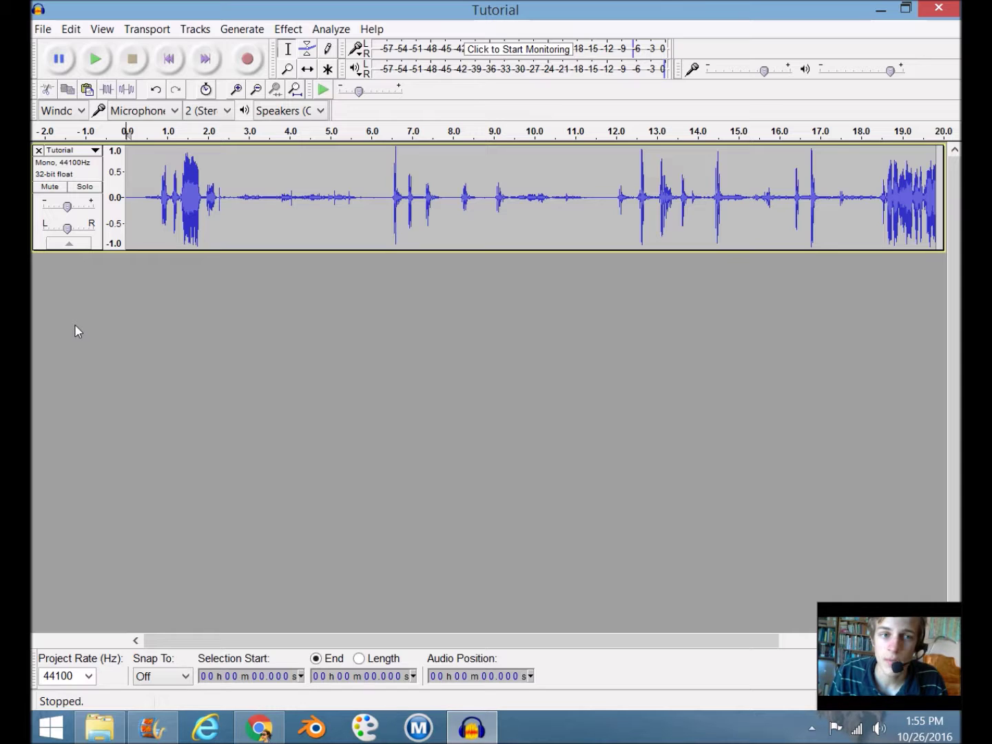
{"action": "left_click", "coordinate": [81, 167]}
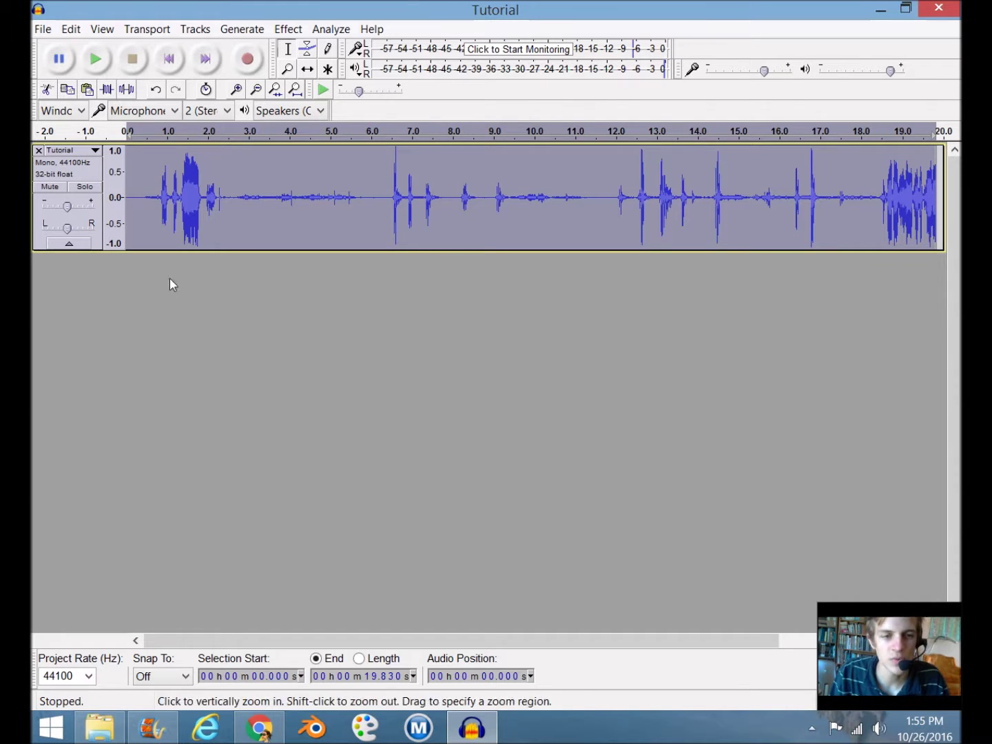
{"action": "left_click", "coordinate": [301, 31]}
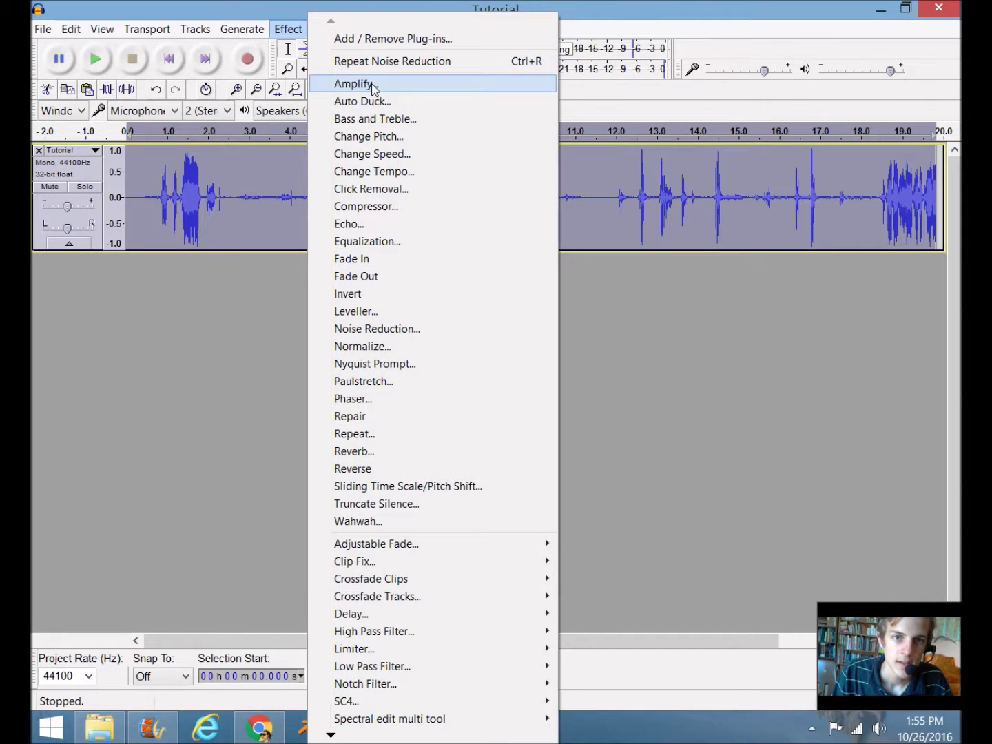
Amplify the whole Tutorial track by 0.159 dB
{"action": "left_click", "coordinate": [372, 84]}
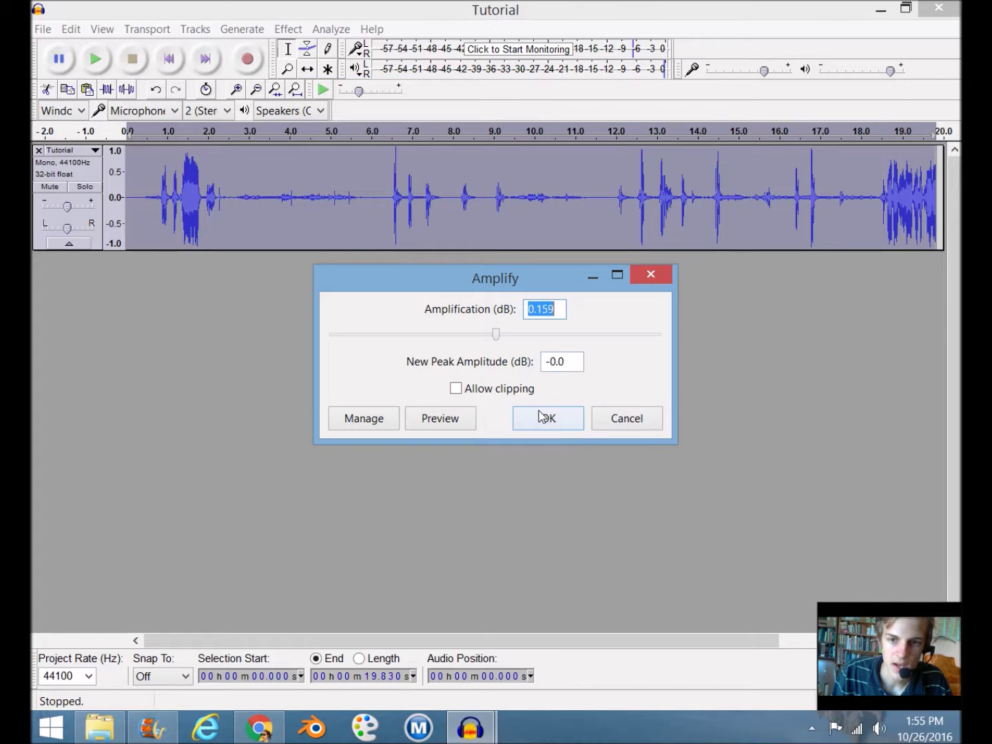
{"action": "left_click", "coordinate": [554, 418]}
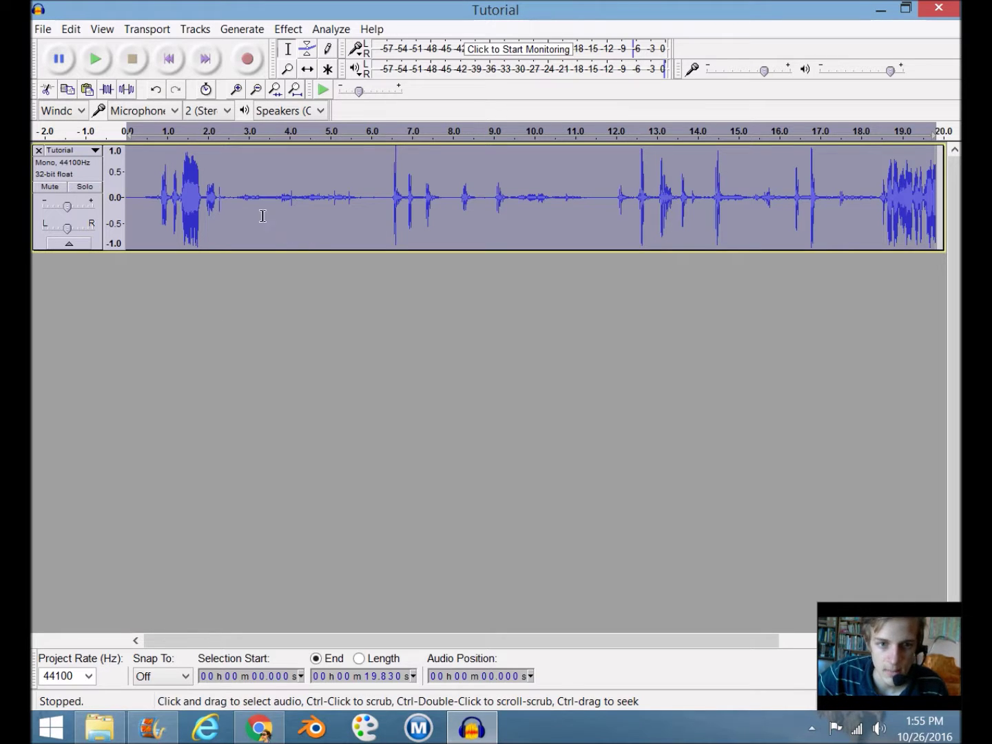
{"action": "left_click", "coordinate": [230, 211]}
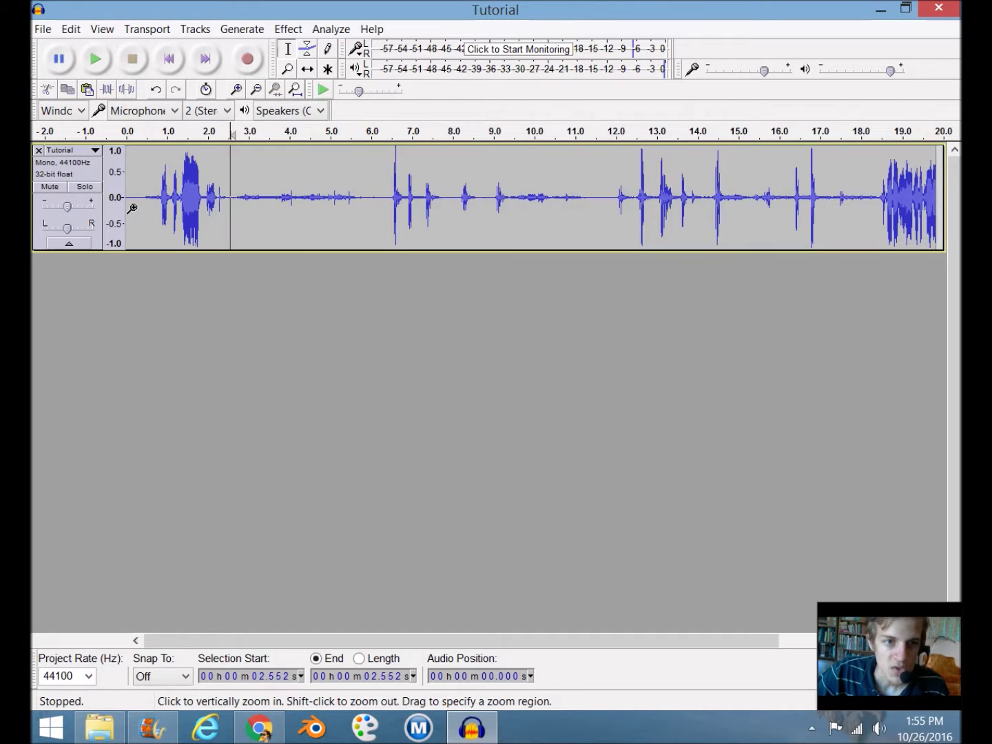
Listen to the track, then cut out the quiet stretch from 2.231 s to 5.765 s
{"action": "left_click", "coordinate": [126, 132]}
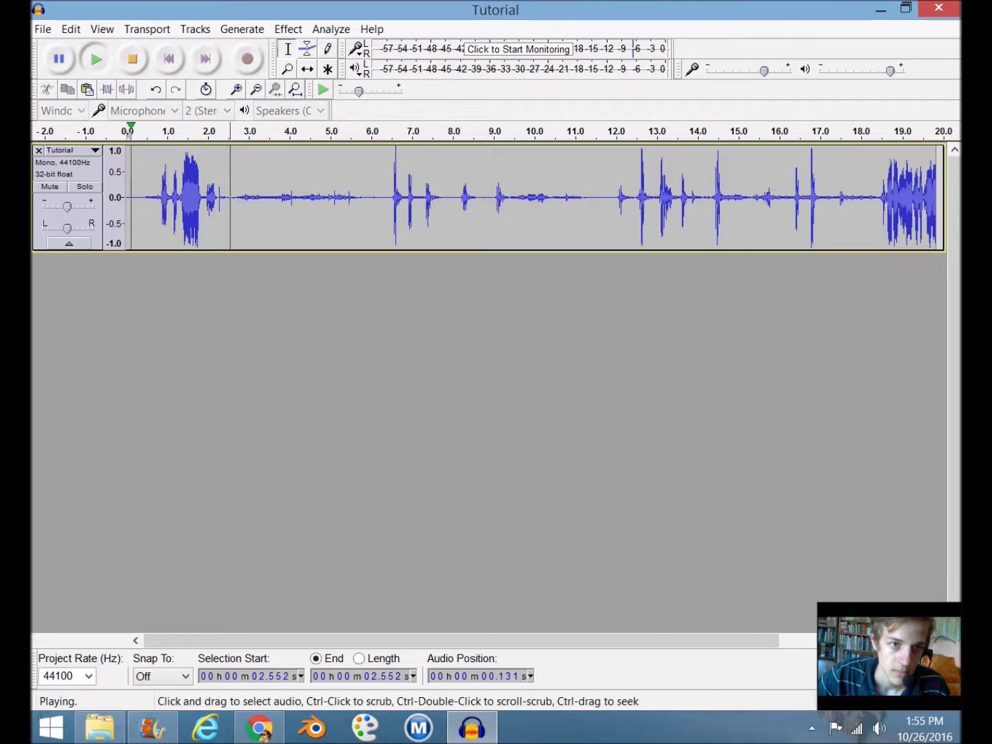
{"action": "left_click", "coordinate": [133, 60]}
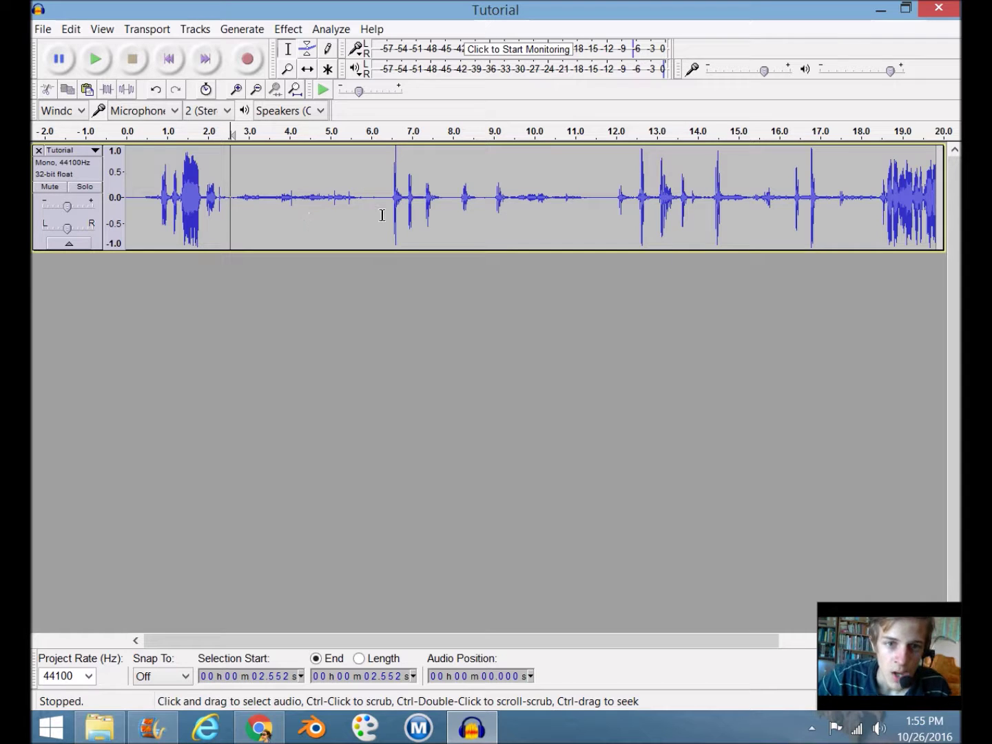
{"action": "left_click", "coordinate": [361, 209]}
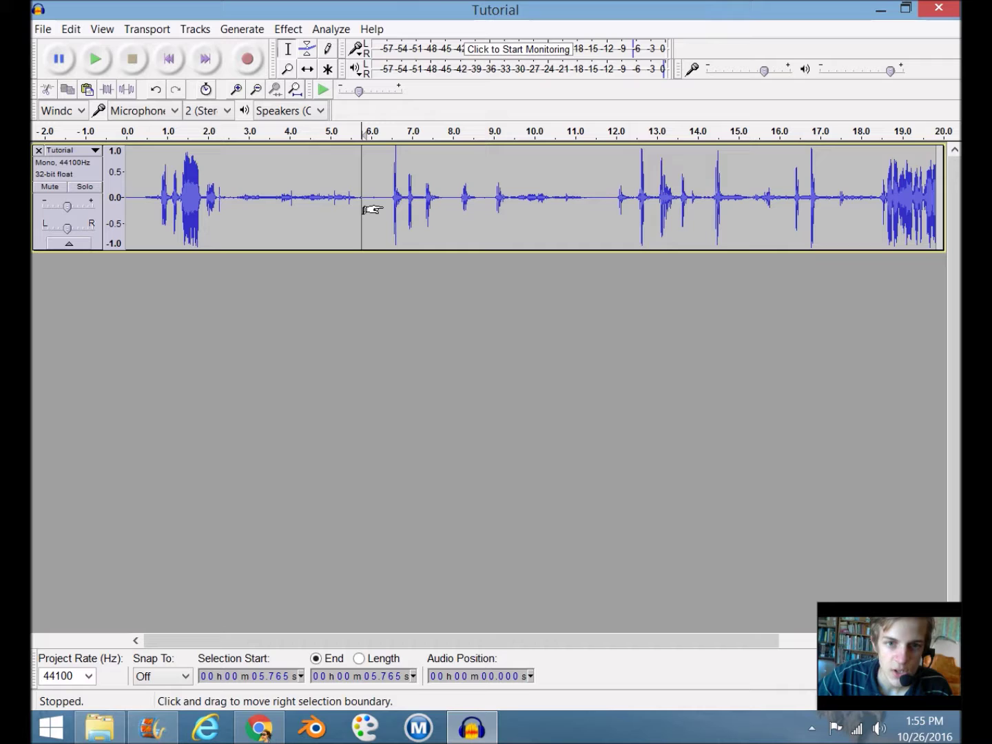
{"action": "left_click_drag", "start_coordinate": [364, 210], "coordinate": [219, 215]}
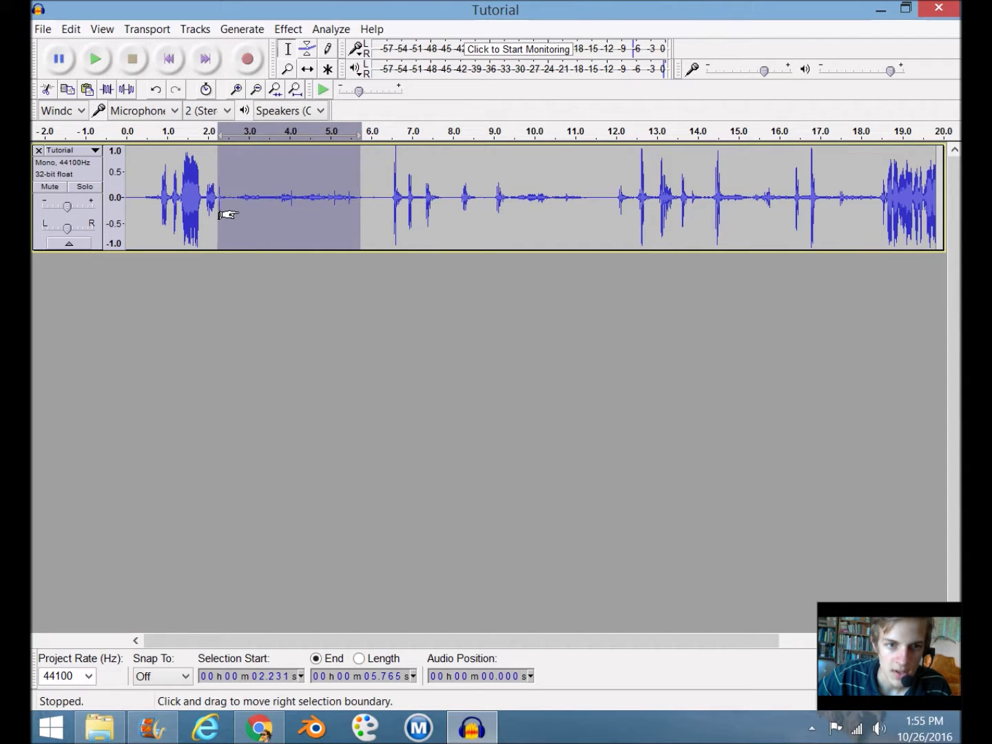
{"action": "left_click", "coordinate": [48, 90]}
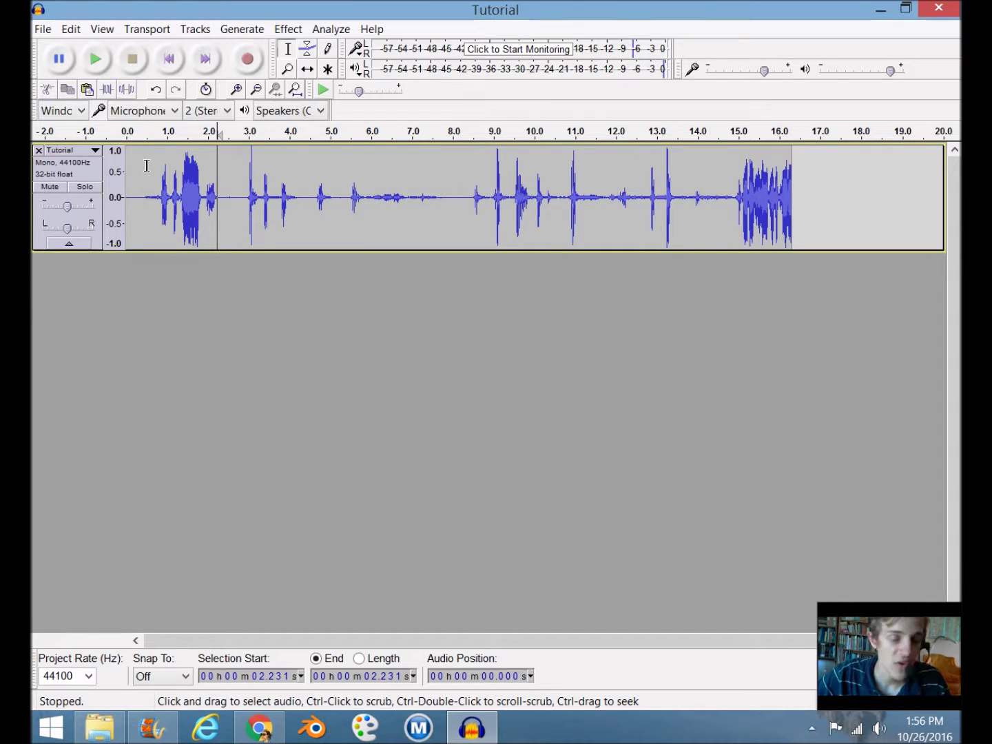
Play from 2.695 s to check the earlier cut
{"action": "left_click_drag", "start_coordinate": [244, 212], "coordinate": [221, 215]}
{"action": "left_click", "coordinate": [237, 213]}
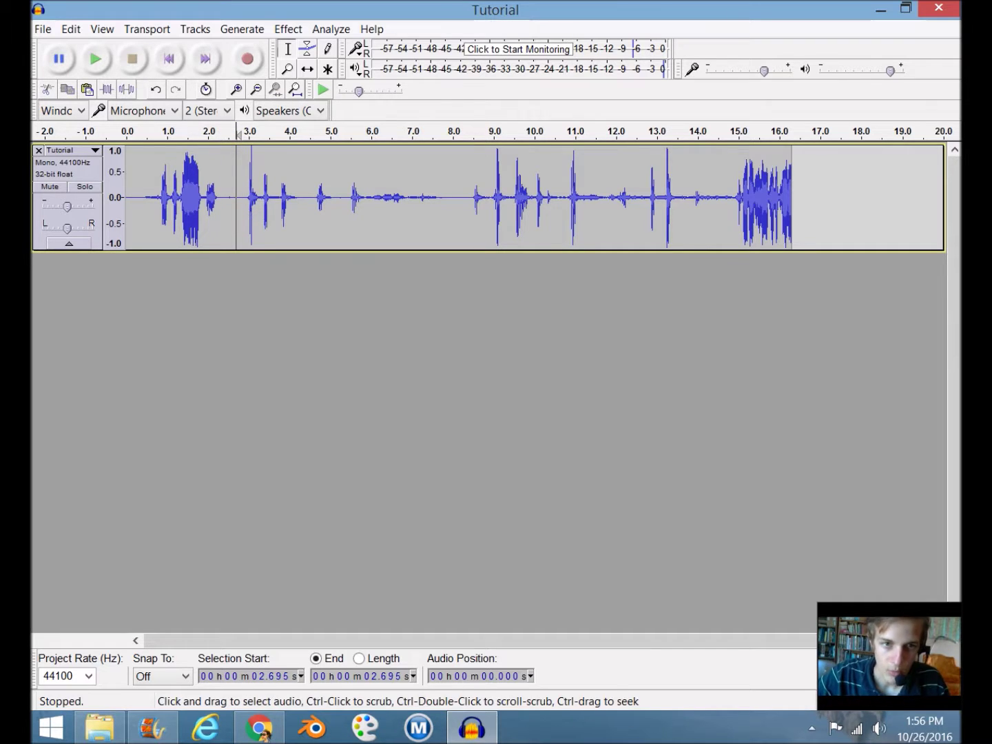
{"action": "left_click", "coordinate": [229, 138]}
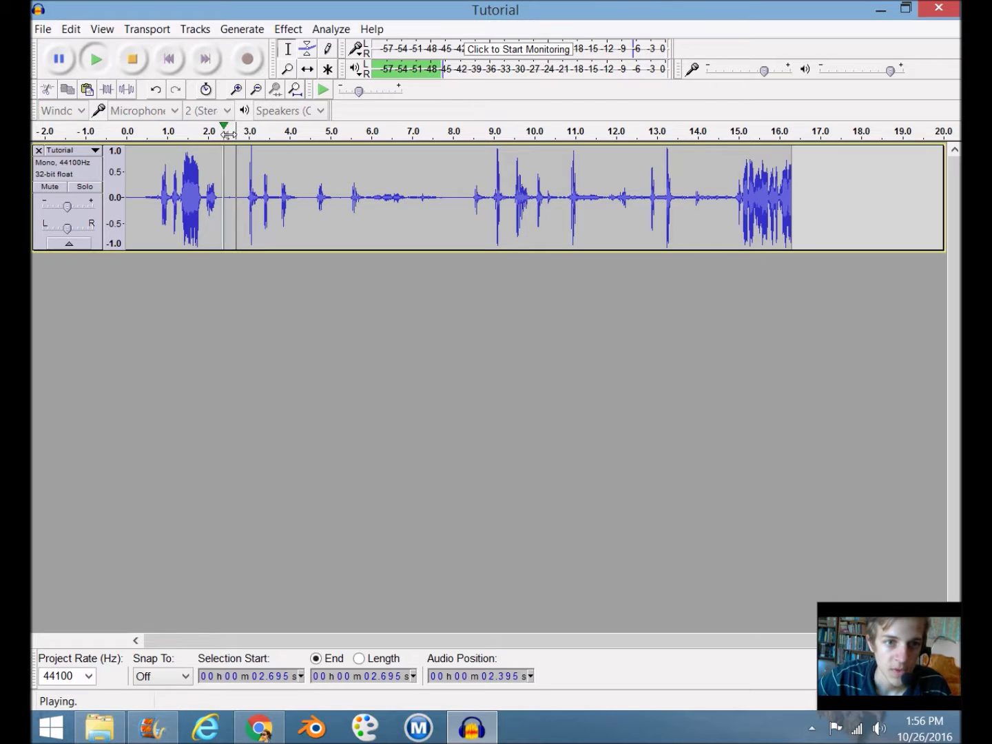
{"action": "left_click", "coordinate": [134, 60]}
Zoom in around 6.3 s and delete the gap starting at 5.23 s
{"action": "left_click_drag", "start_coordinate": [365, 207], "coordinate": [432, 206]}
{"action": "left_click", "coordinate": [348, 206]}
{"action": "left_click", "coordinate": [288, 70]}
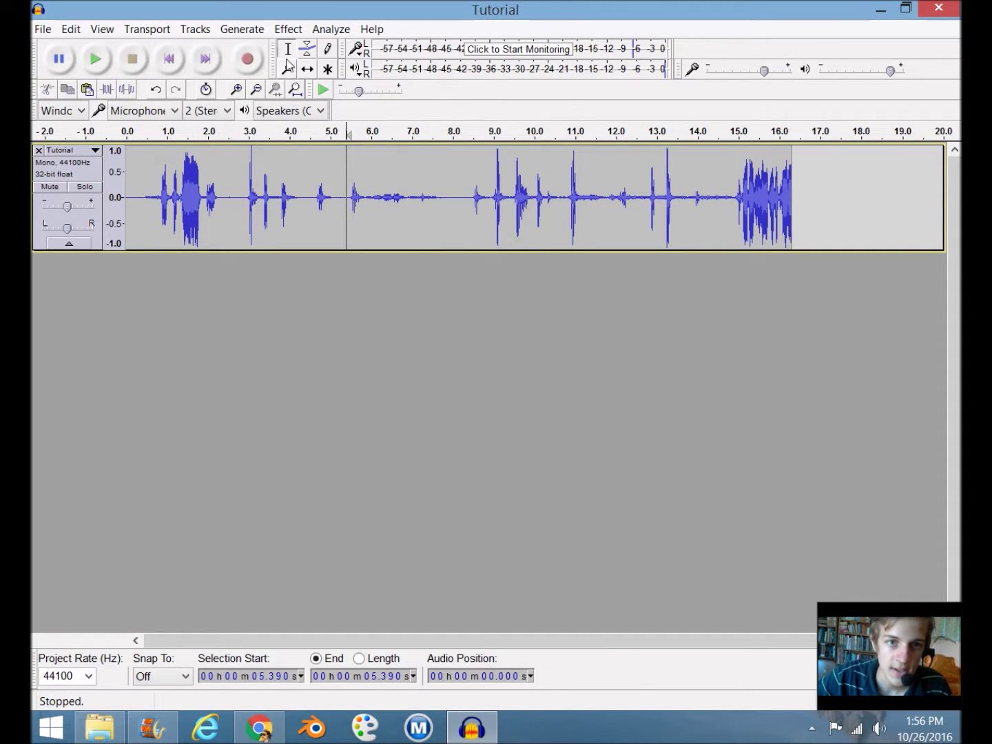
{"action": "left_click", "coordinate": [388, 206]}
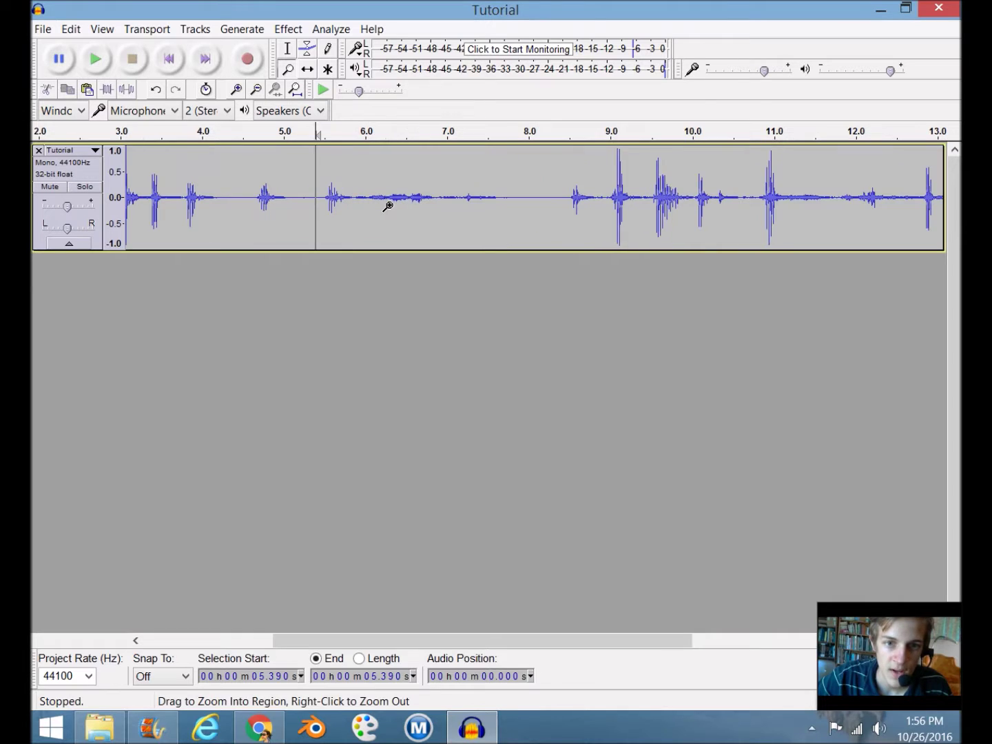
{"action": "left_click", "coordinate": [288, 49]}
{"action": "left_click_drag", "start_coordinate": [304, 210], "coordinate": [508, 210]}
{"action": "key", "text": "Delete"}
Zoom back out, replay from 5.23 s to check, and mark about 7.5 s
{"action": "left_click", "coordinate": [288, 69]}
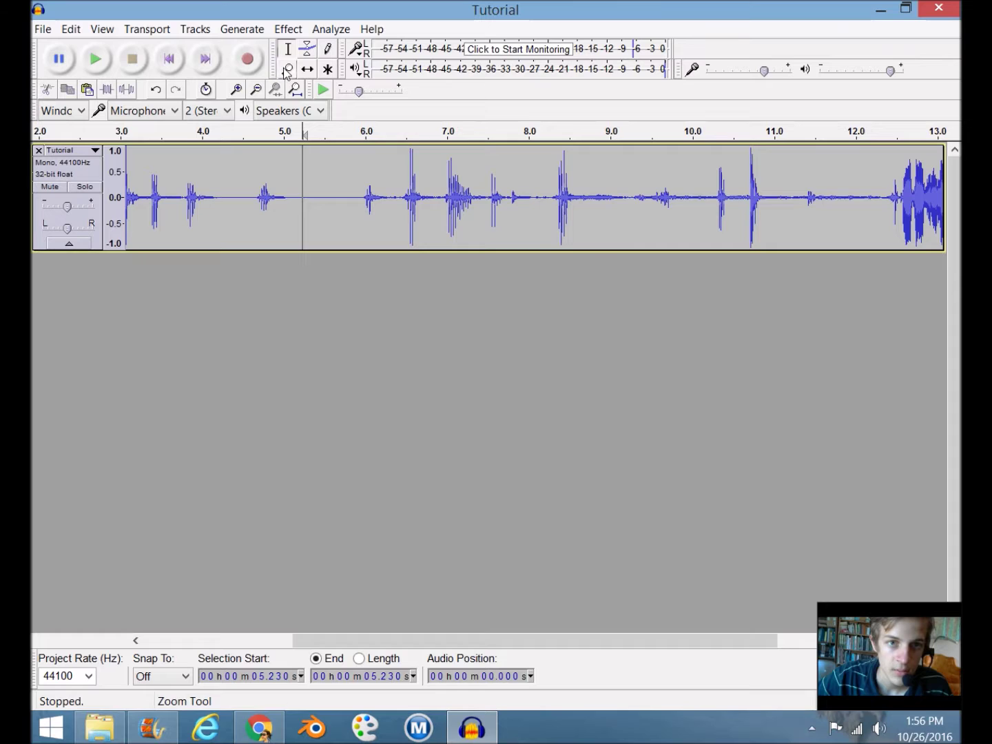
{"action": "right_click", "coordinate": [330, 179]}
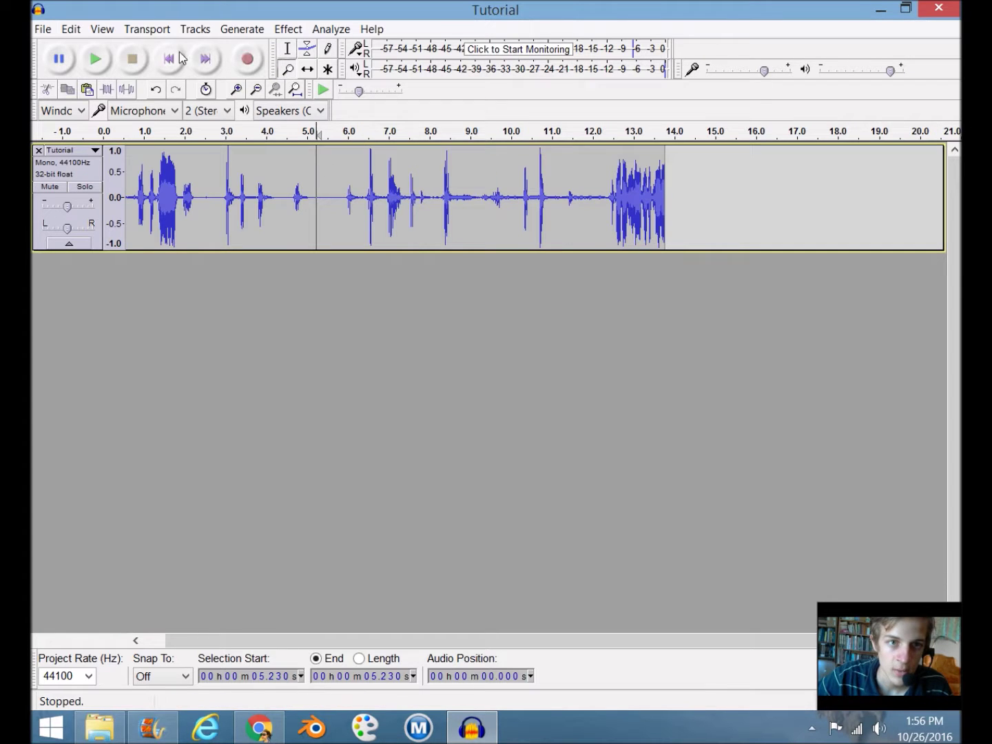
{"action": "left_click", "coordinate": [95, 58]}
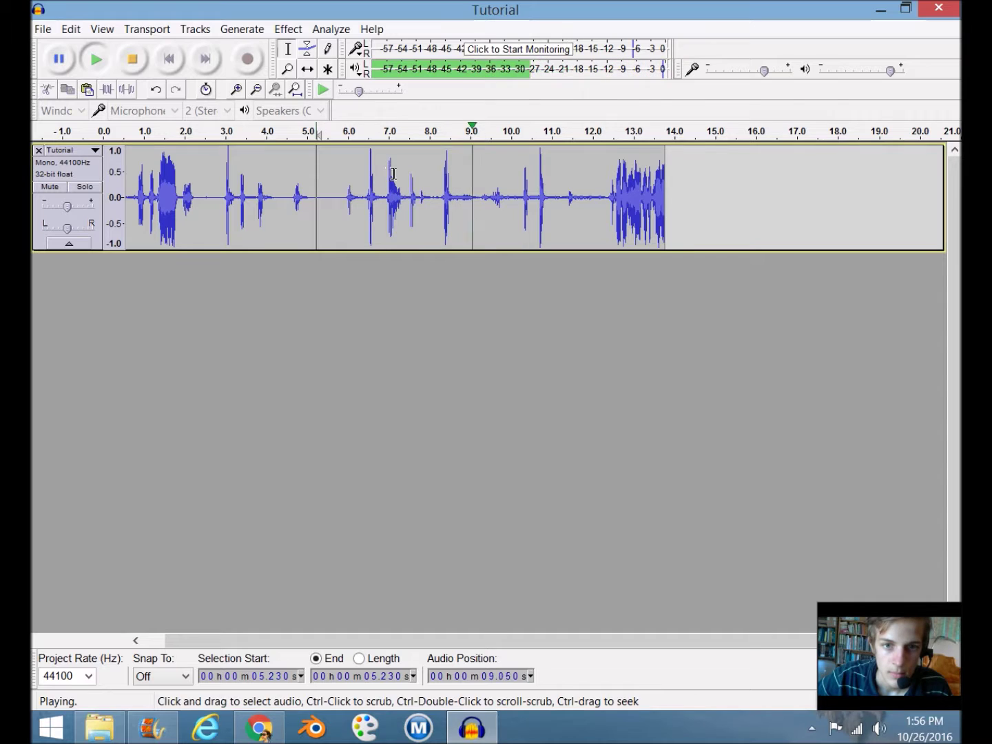
{"action": "key", "text": "space"}
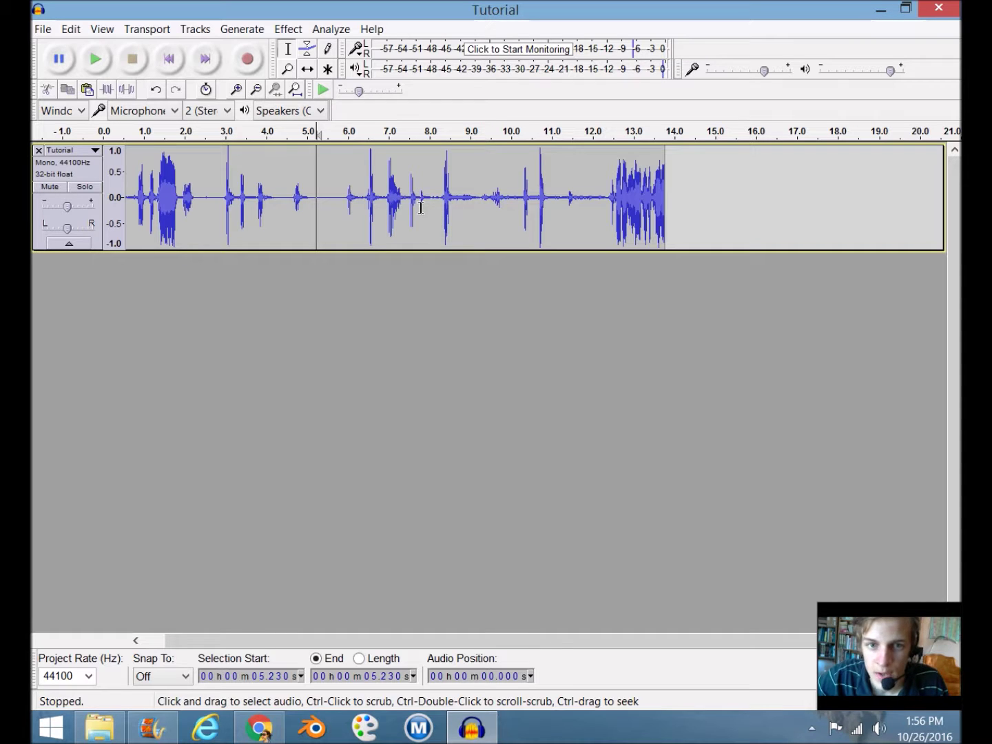
{"action": "left_click", "coordinate": [409, 186]}
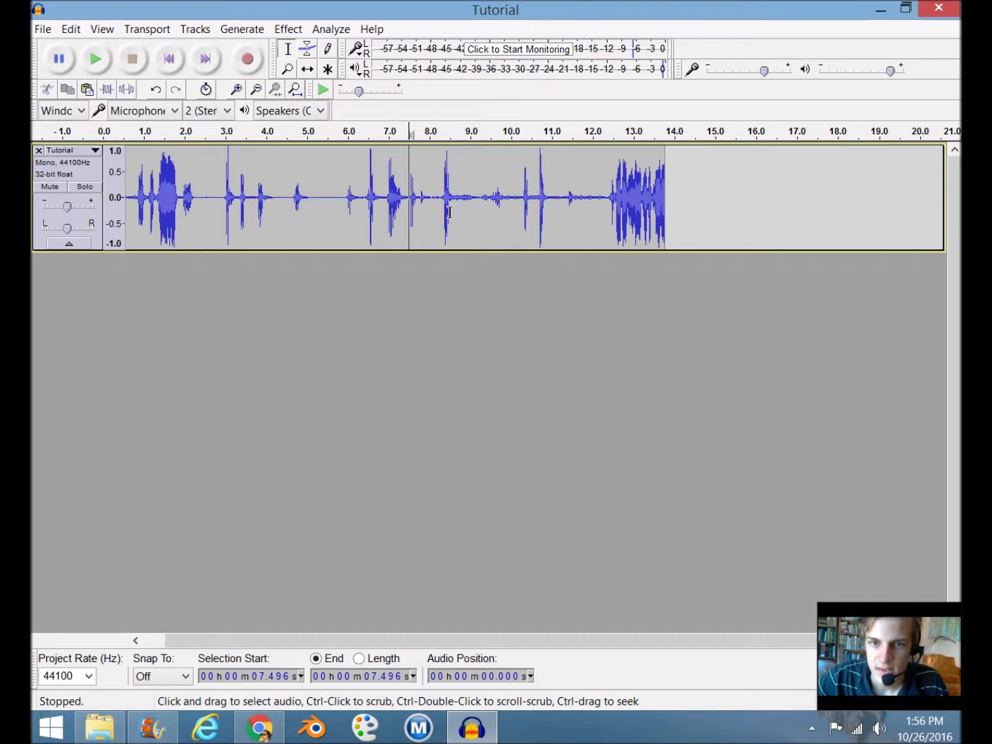
Audition the gap near 7.5–8.2 s and cut a short silent slice starting at 7.728 s
{"action": "left_click_drag", "start_coordinate": [436, 210], "coordinate": [407, 211]}
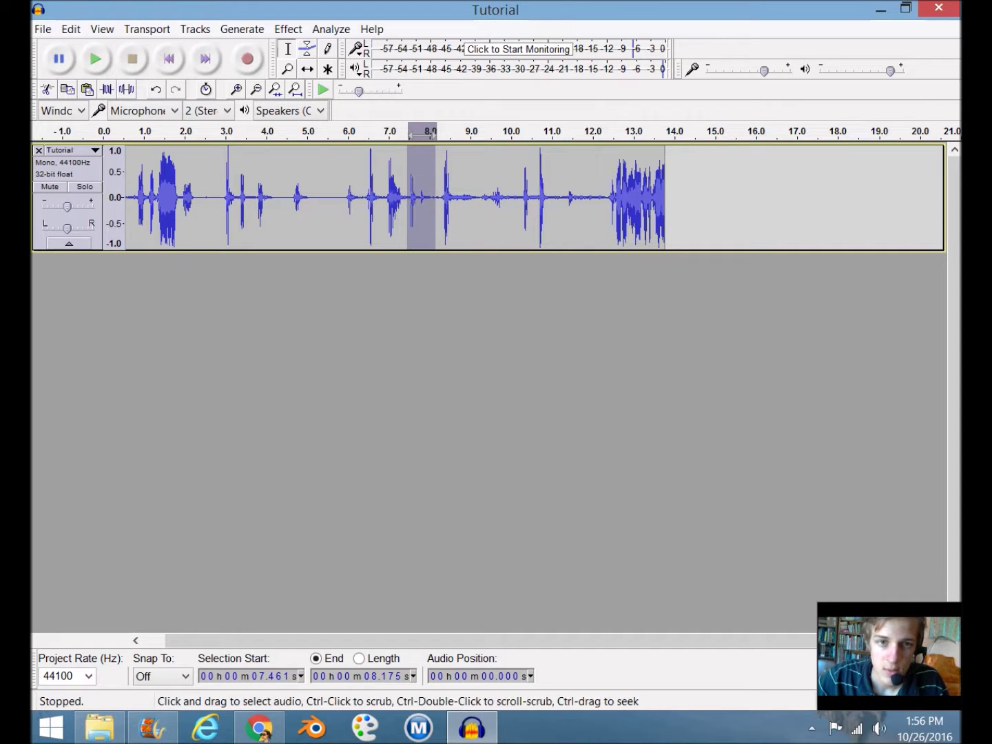
{"action": "left_click", "coordinate": [305, 136]}
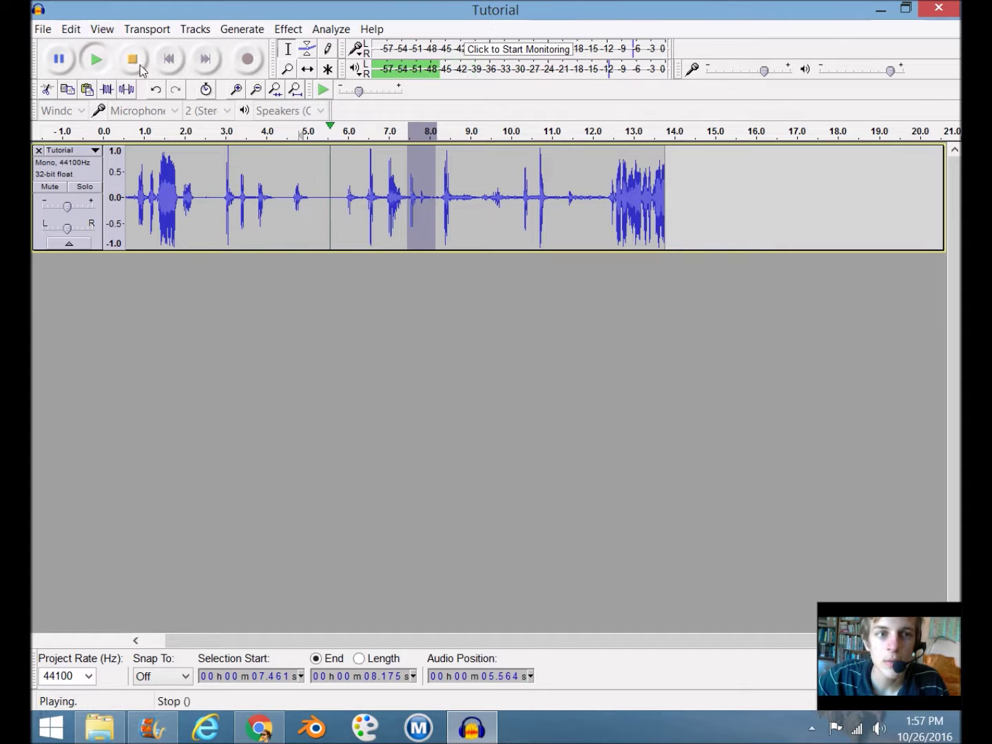
{"action": "left_click", "coordinate": [143, 63]}
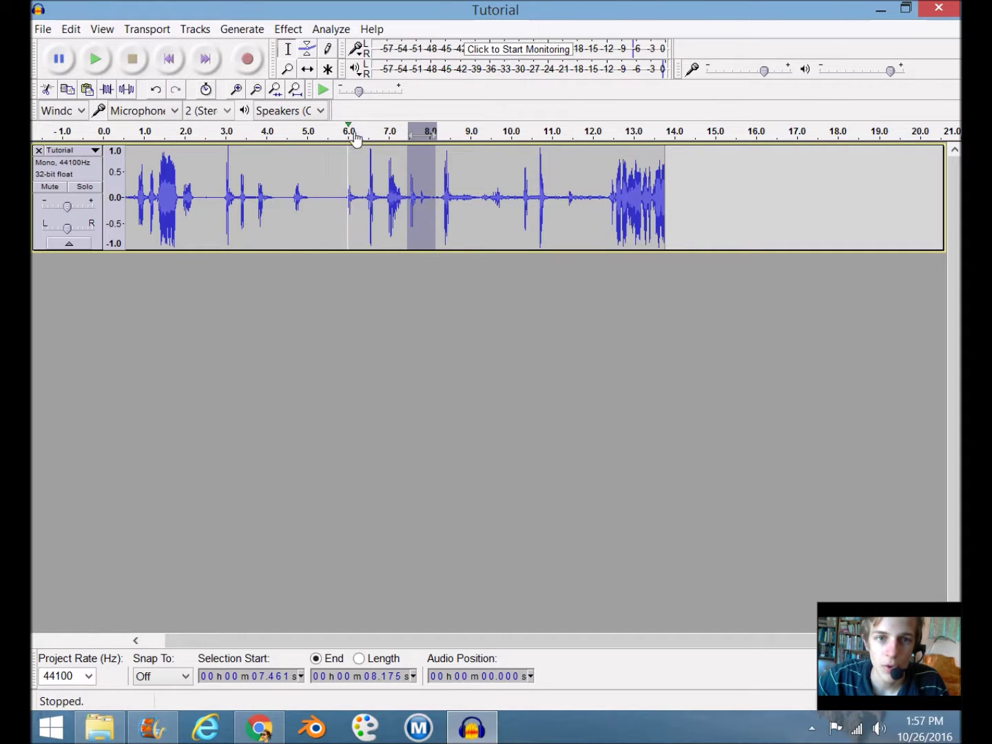
{"action": "left_click", "coordinate": [415, 138]}
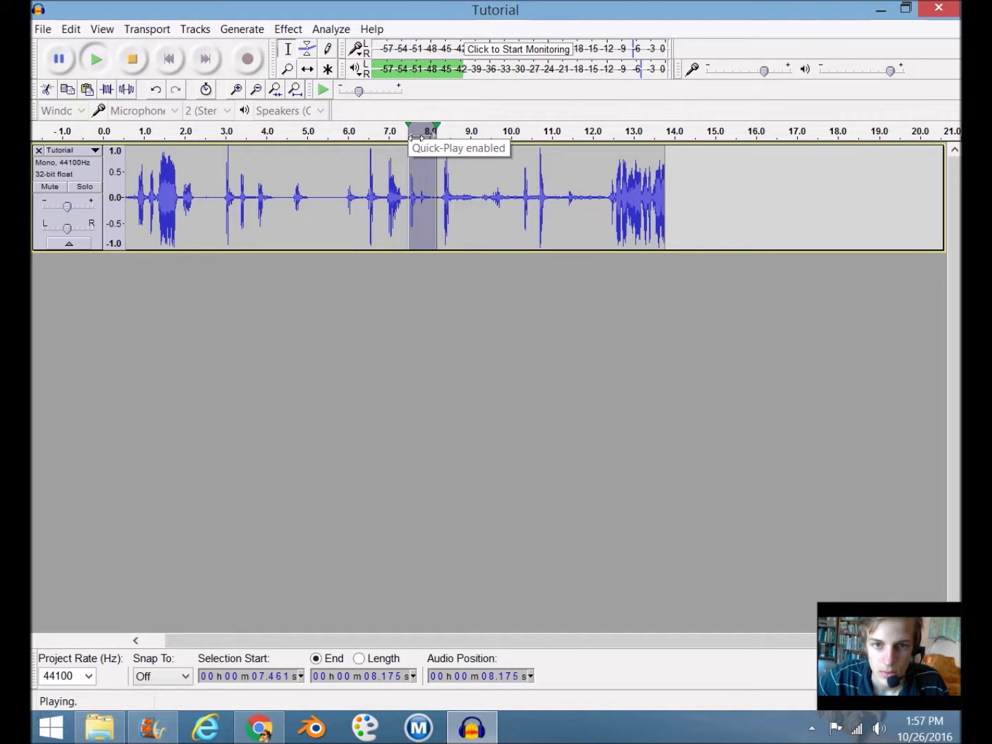
{"action": "left_click", "coordinate": [417, 138]}
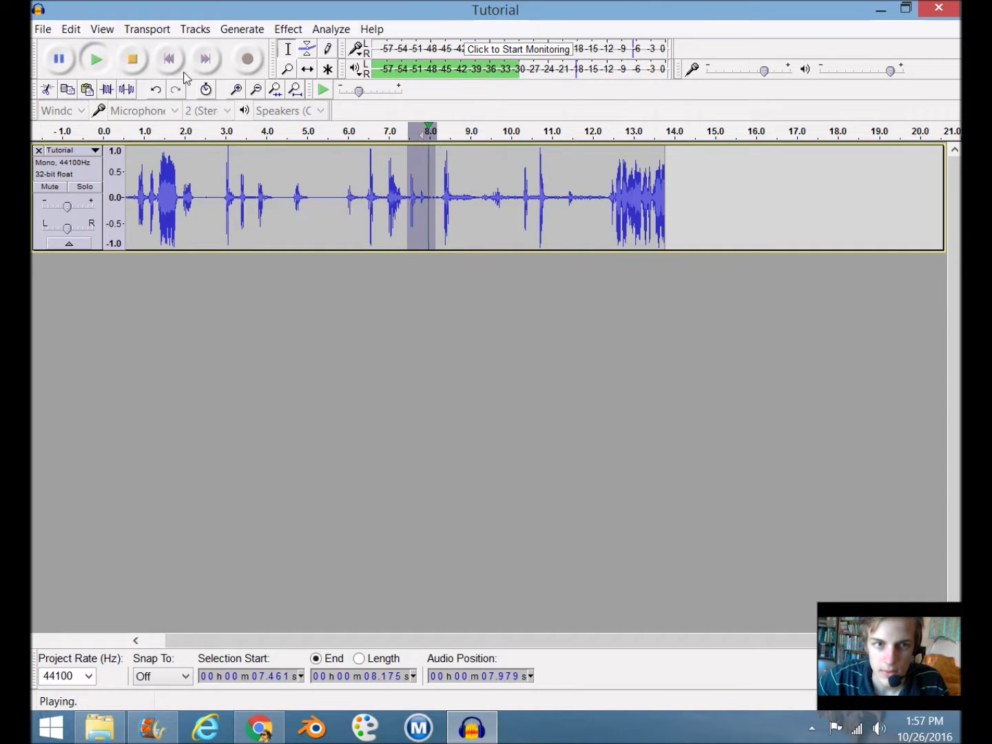
{"action": "left_click_drag", "start_coordinate": [426, 211], "coordinate": [432, 210]}
{"action": "key", "text": "shift+Left"}
{"action": "key", "text": "shift+Left"}
{"action": "key", "text": "shift+Left"}
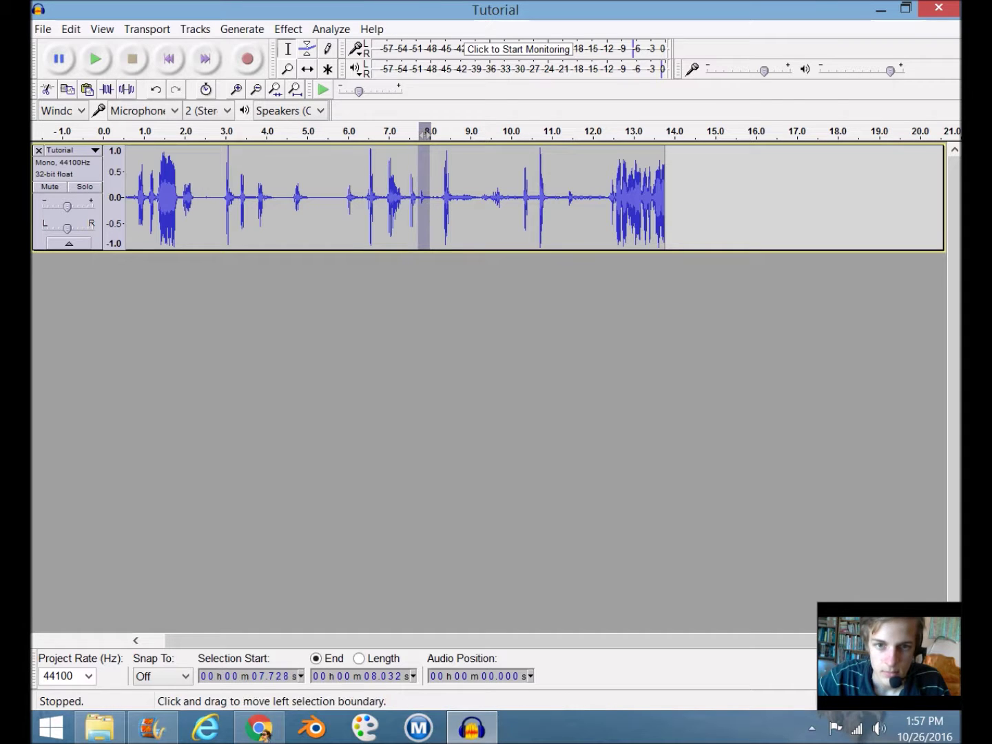
{"action": "left_click", "coordinate": [42, 91]}
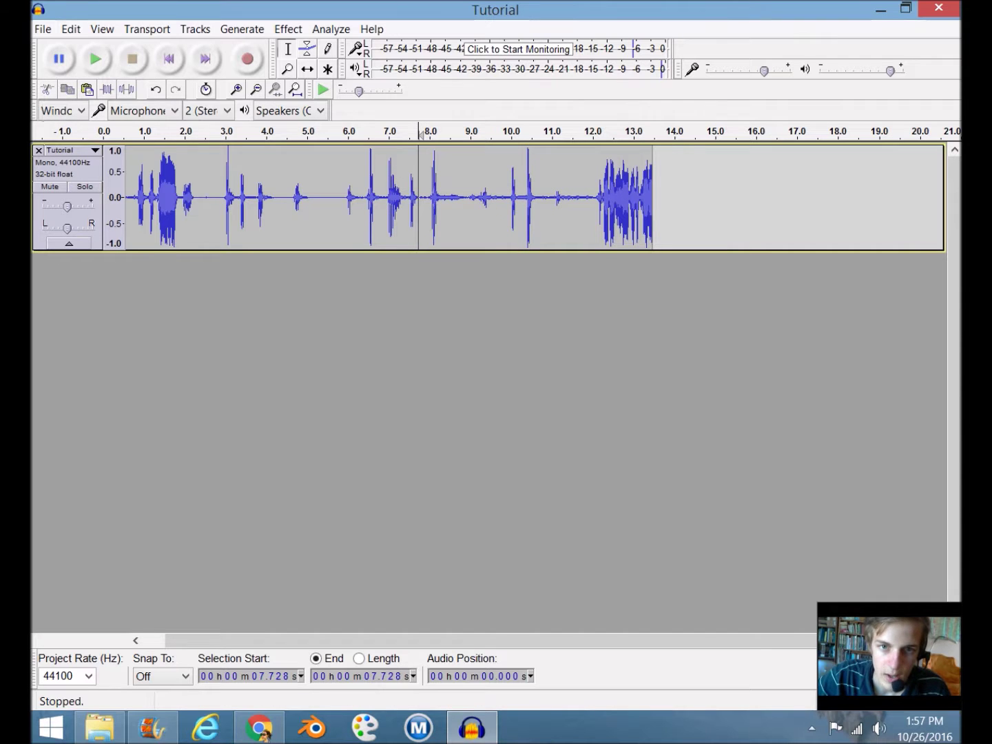
Cut the gap from 8.228 s to 9.942 s, checking playback around it
{"action": "left_click", "coordinate": [411, 131]}
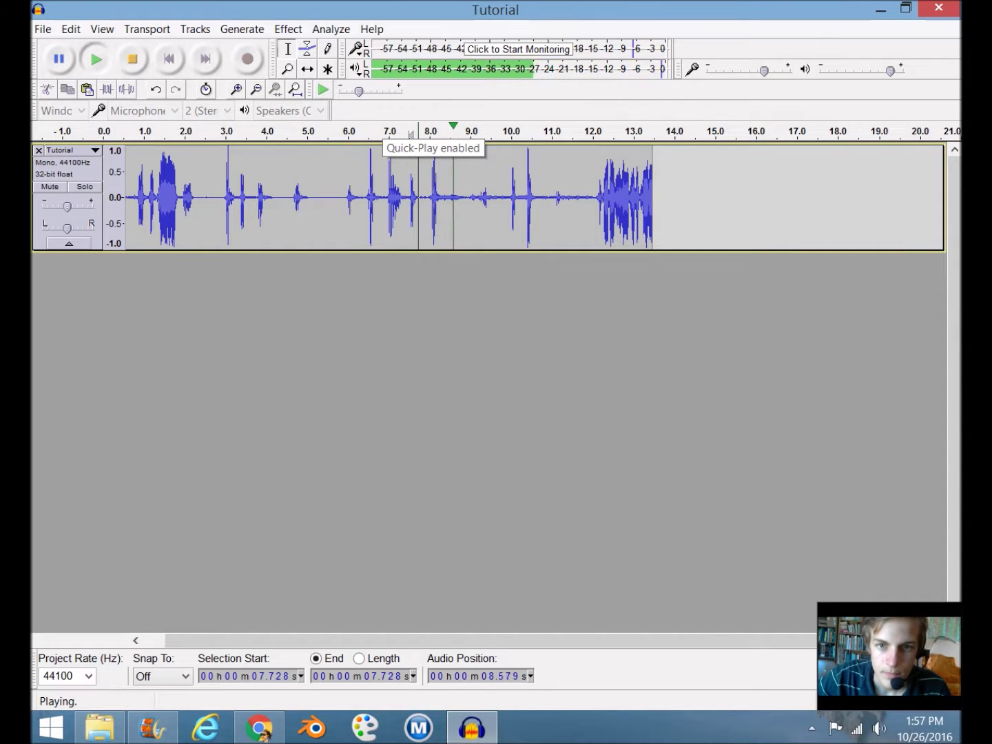
{"action": "left_click", "coordinate": [133, 60]}
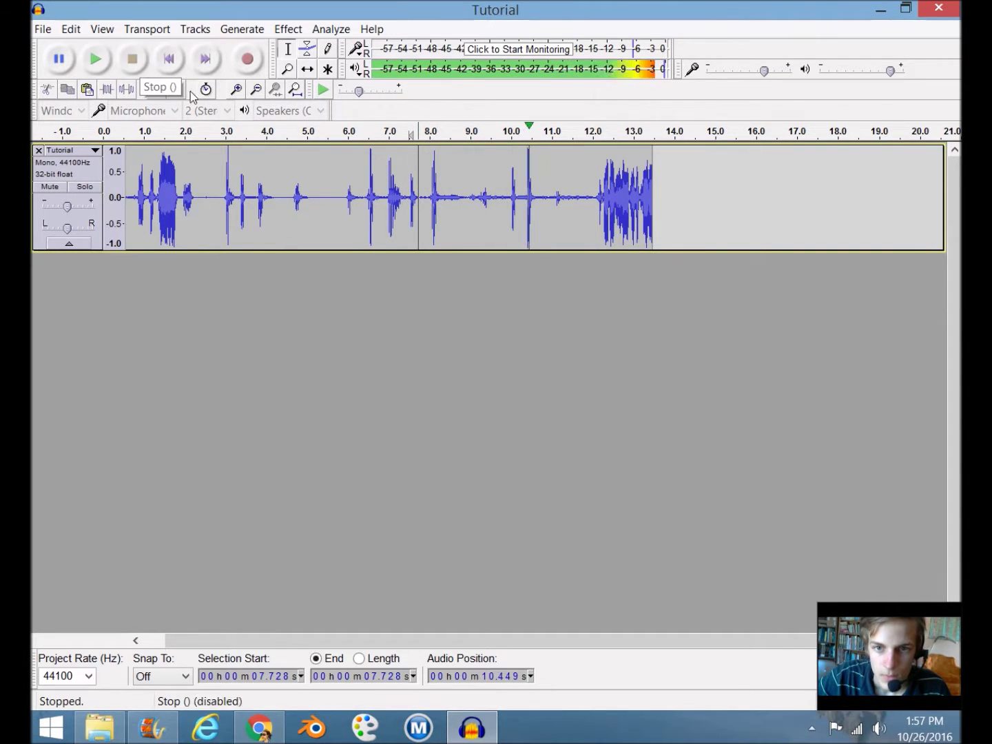
{"action": "left_click_drag", "start_coordinate": [509, 207], "coordinate": [440, 207]}
{"action": "left_click", "coordinate": [46, 90]}
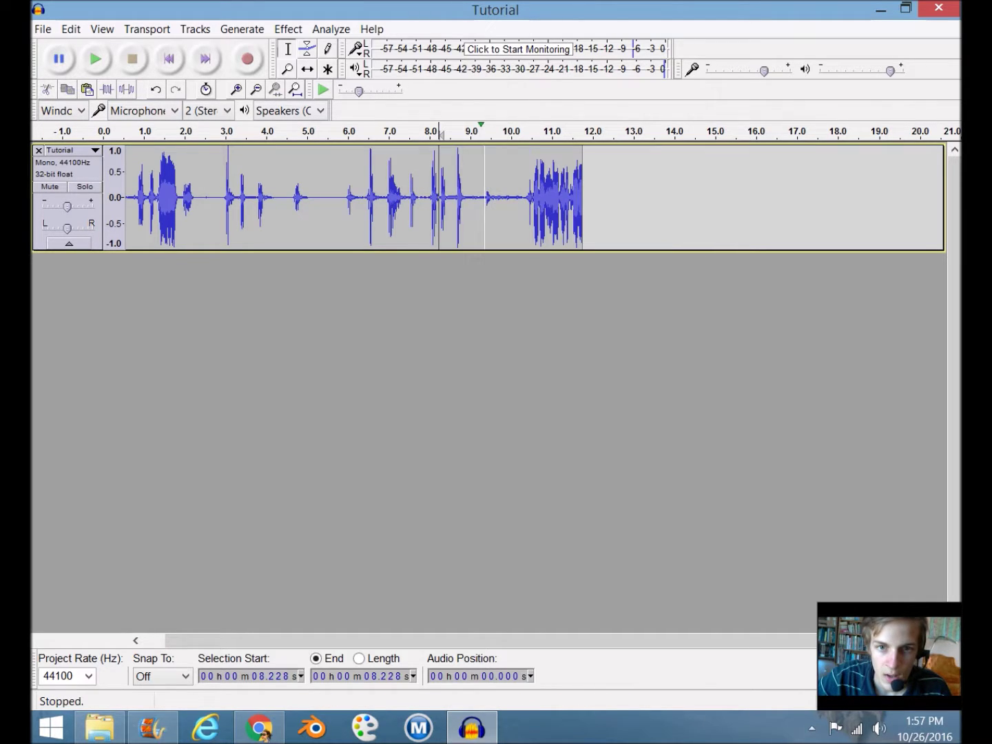
{"action": "left_click", "coordinate": [420, 131]}
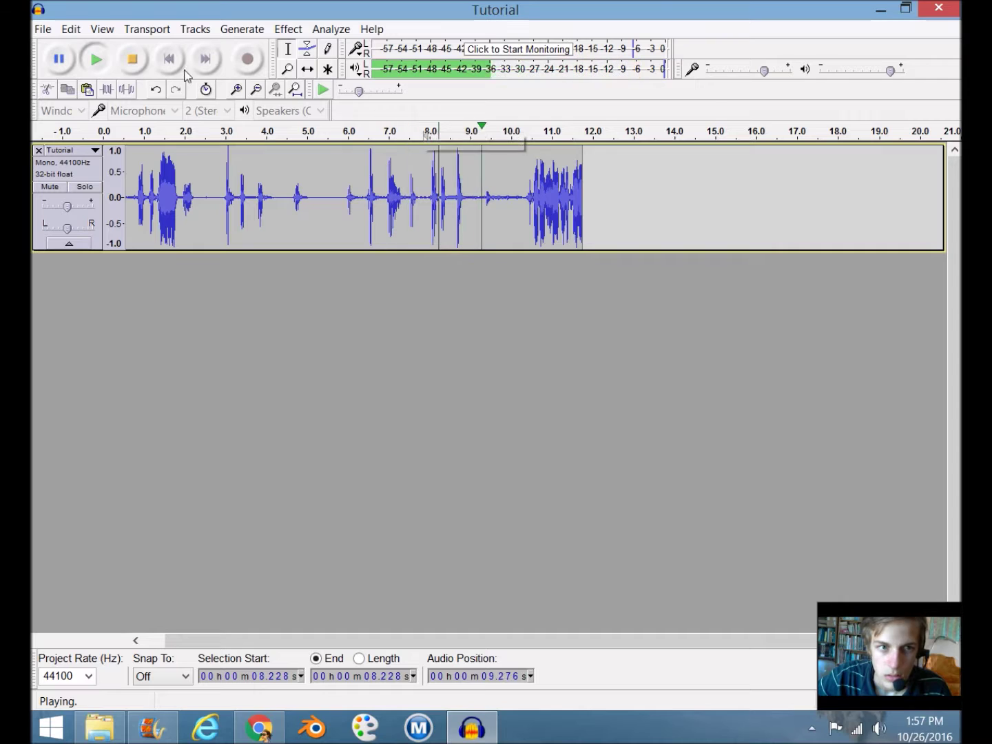
{"action": "left_click", "coordinate": [133, 59]}
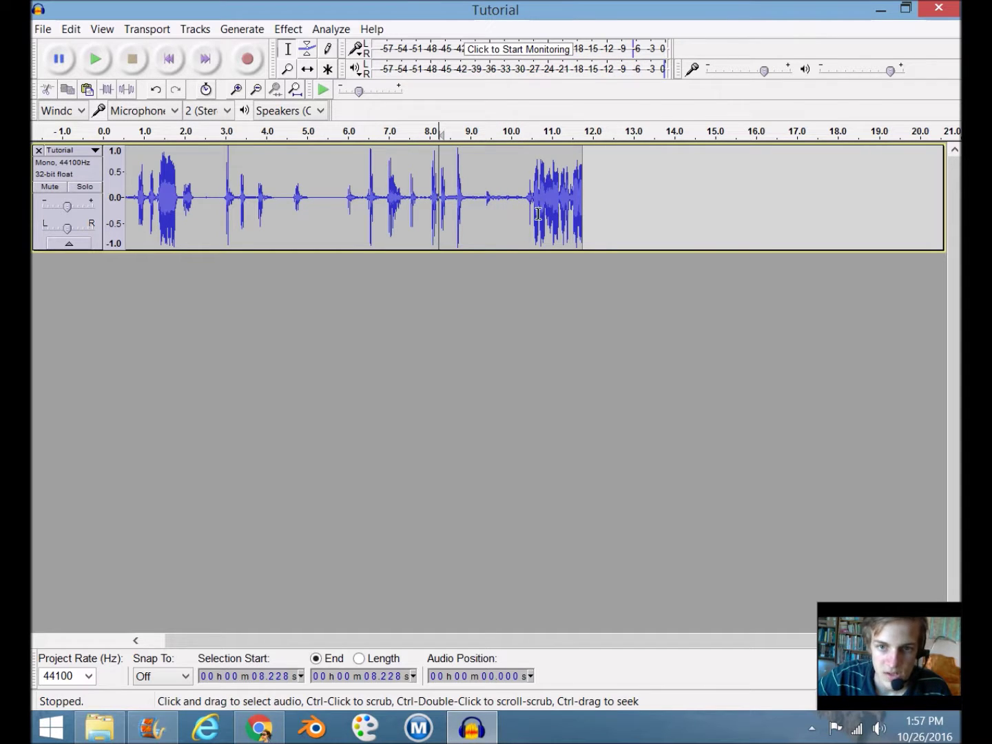
Cut the loud final section from 8.442 s to the end
{"action": "left_click", "coordinate": [452, 208]}
{"action": "left_click_drag", "start_coordinate": [448, 207], "coordinate": [596, 212]}
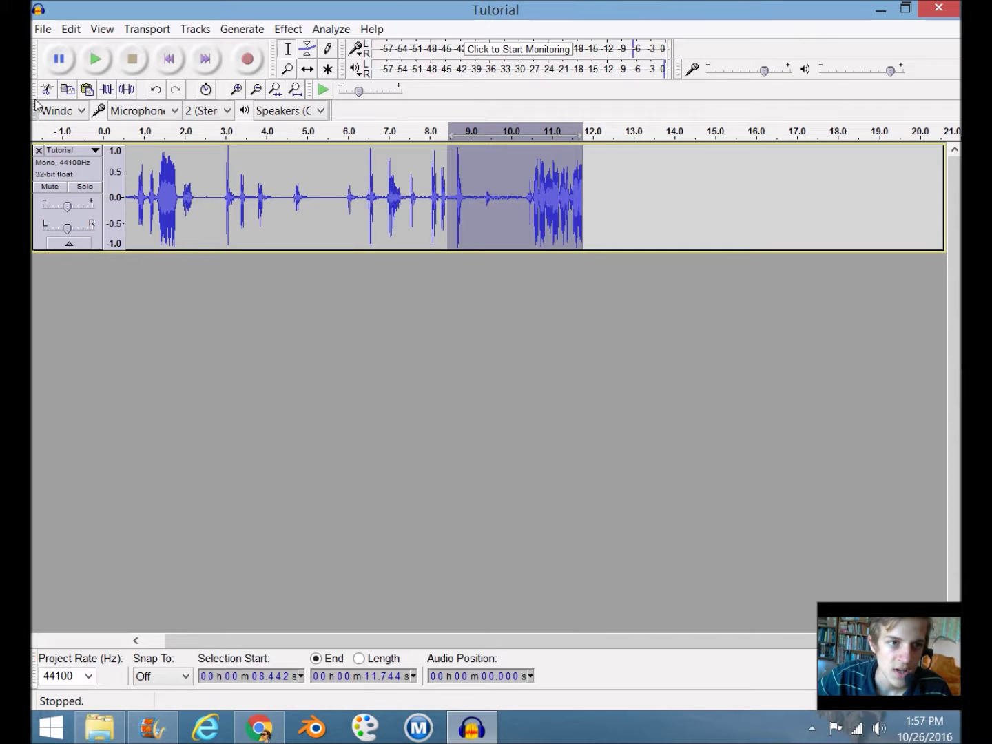
{"action": "left_click", "coordinate": [39, 92]}
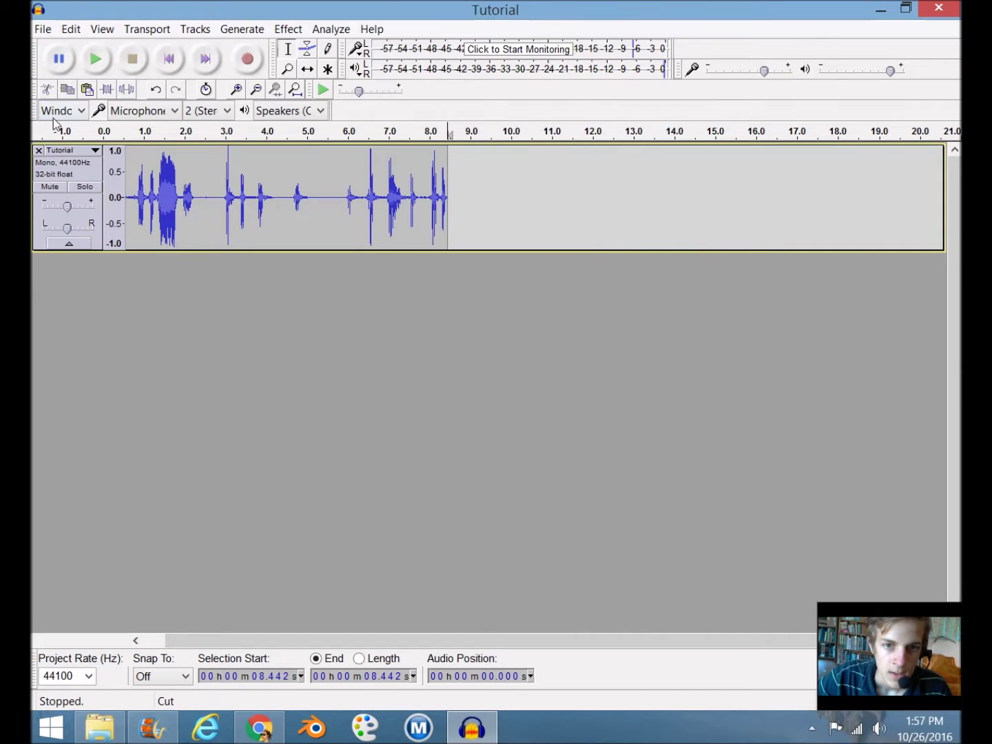
{"action": "left_click", "coordinate": [132, 141]}
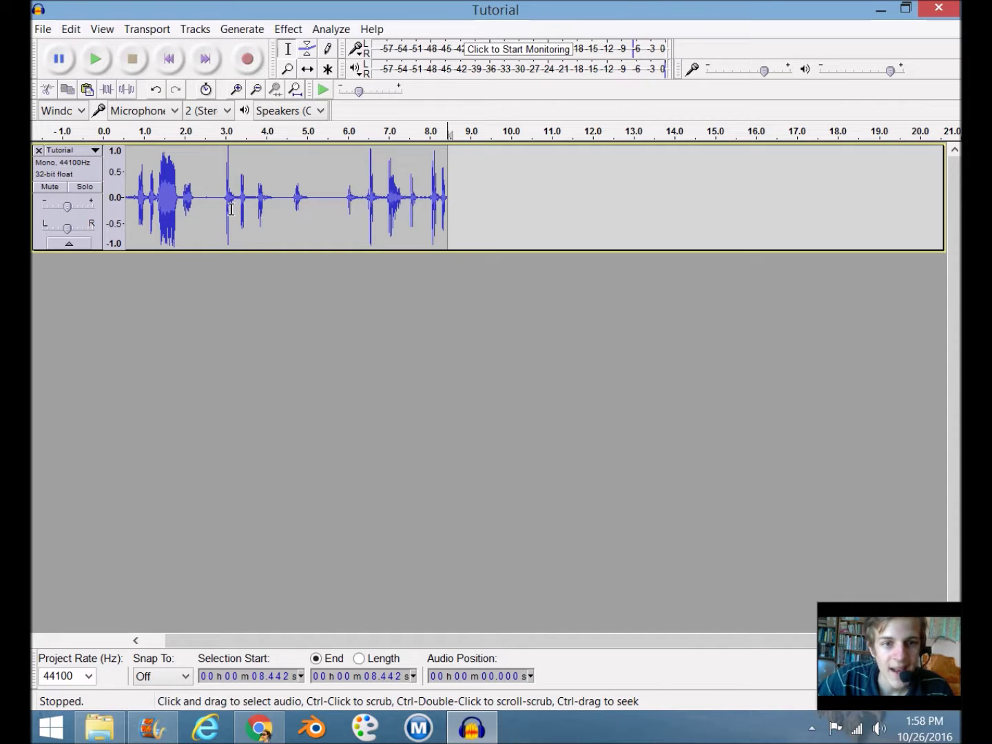
Select the noise-only stretch from about 2.34 s to 2.86 s and play it twice
{"action": "left_click_drag", "start_coordinate": [221, 207], "coordinate": [201, 209]}
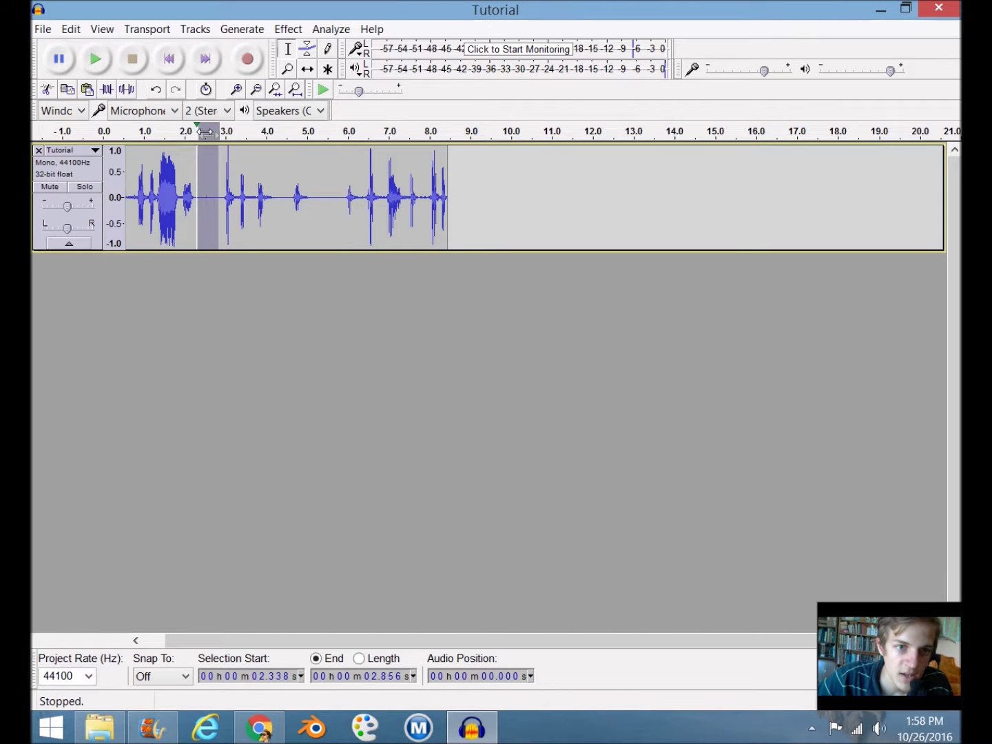
{"action": "left_click", "coordinate": [206, 131]}
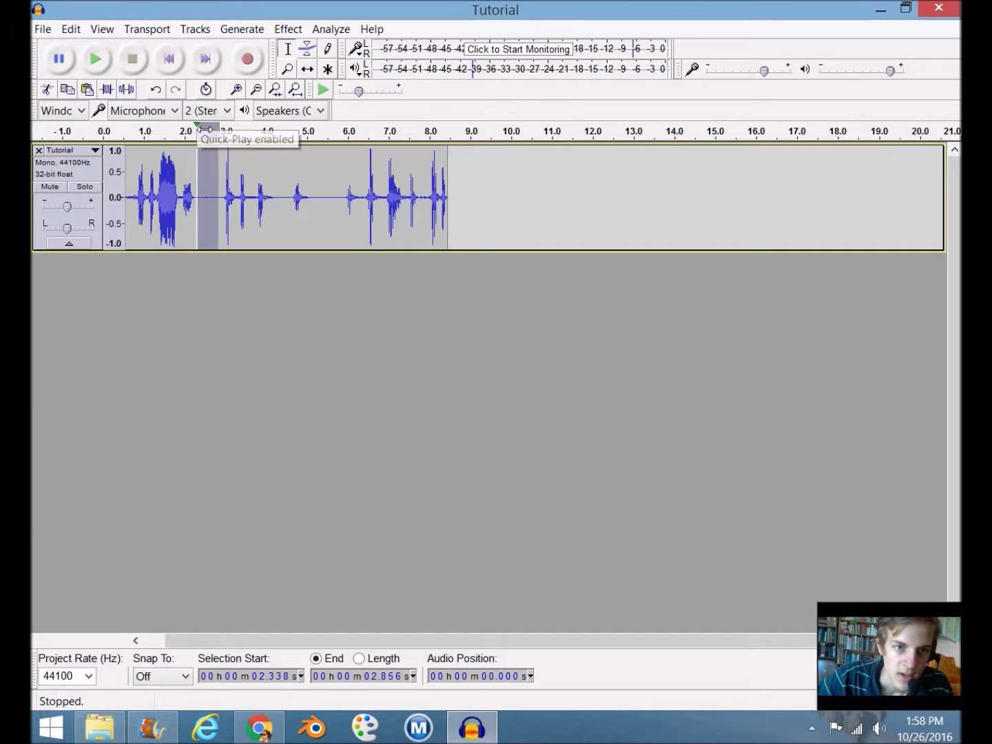
{"action": "left_click", "coordinate": [208, 131]}
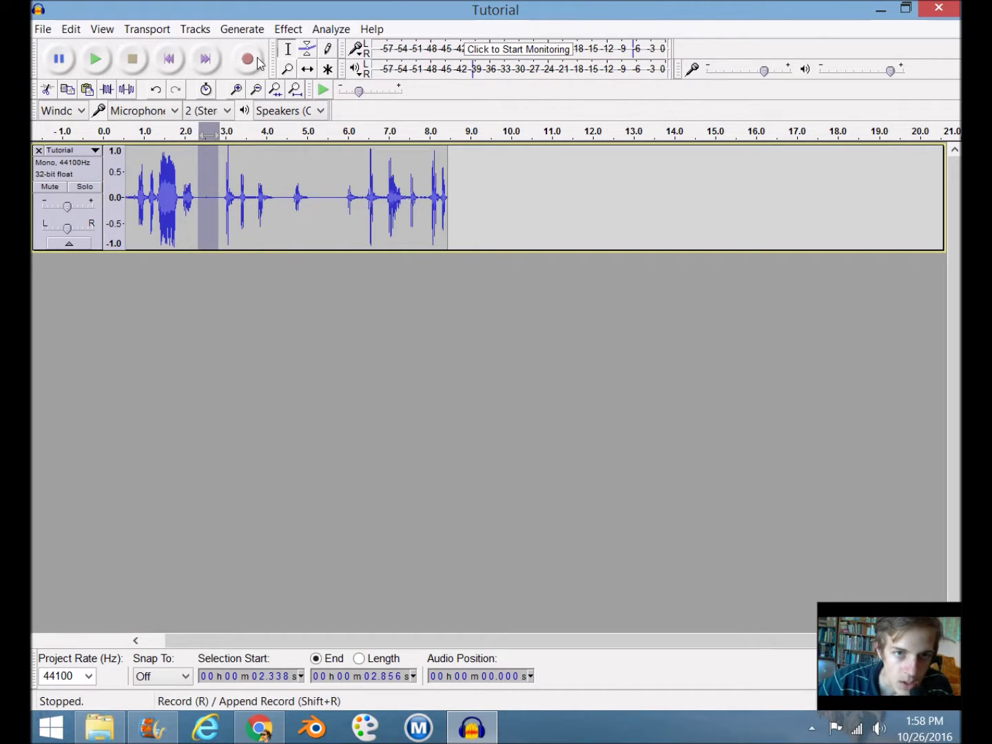
Capture a Noise Reduction noise profile from the selected quiet stretch
{"action": "left_click", "coordinate": [288, 29]}
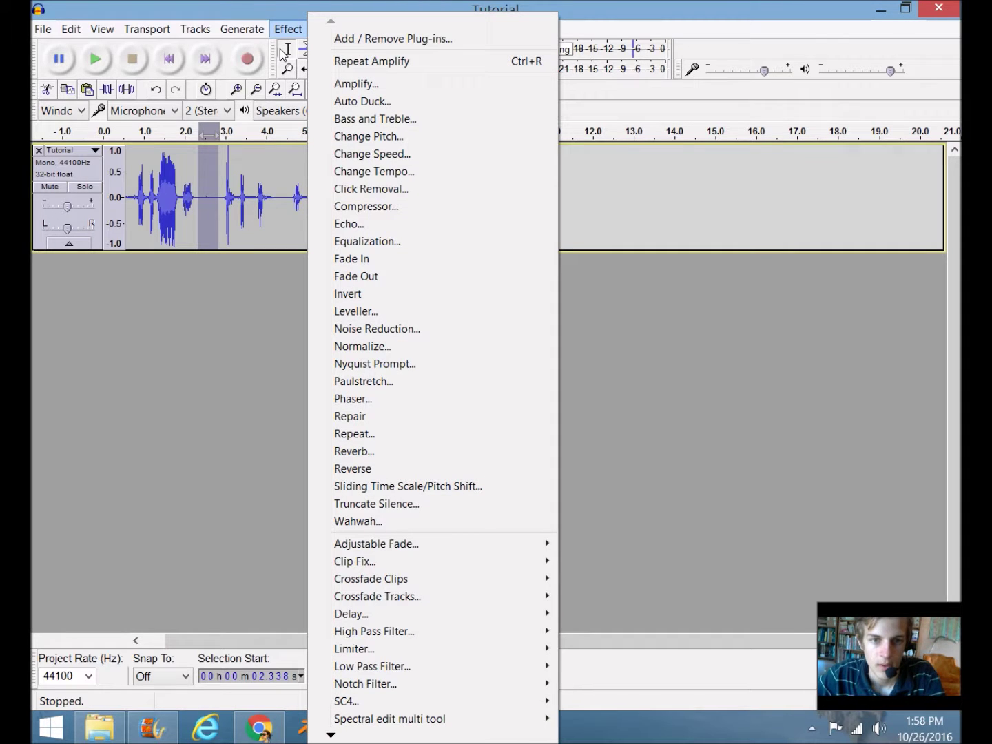
{"action": "left_click", "coordinate": [377, 328]}
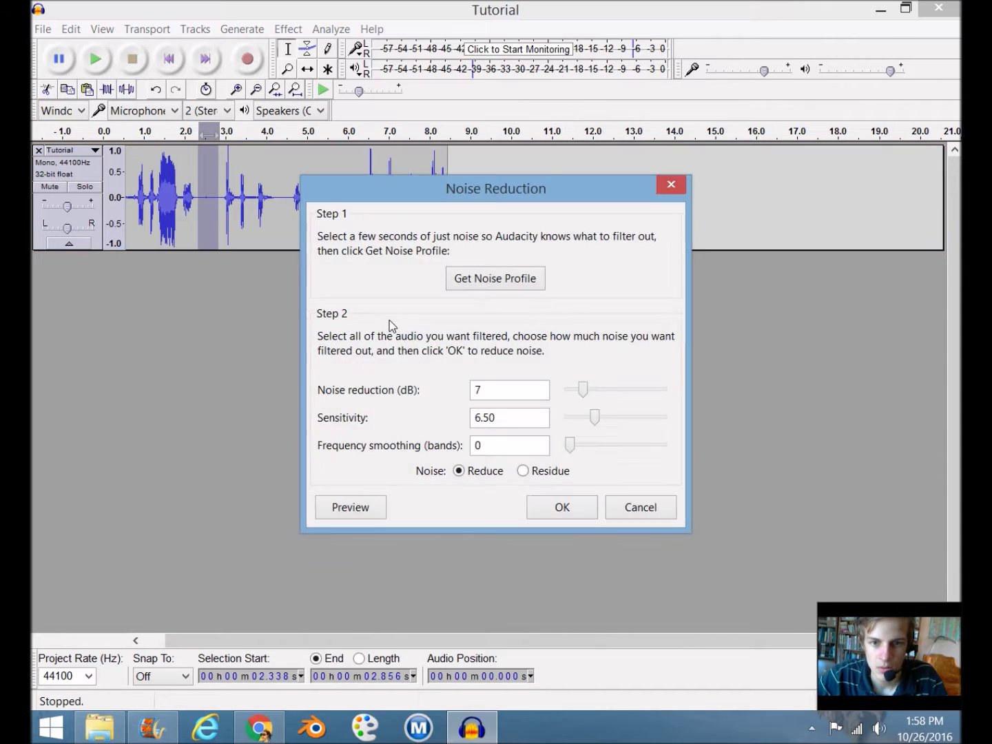
{"action": "left_click", "coordinate": [496, 279]}
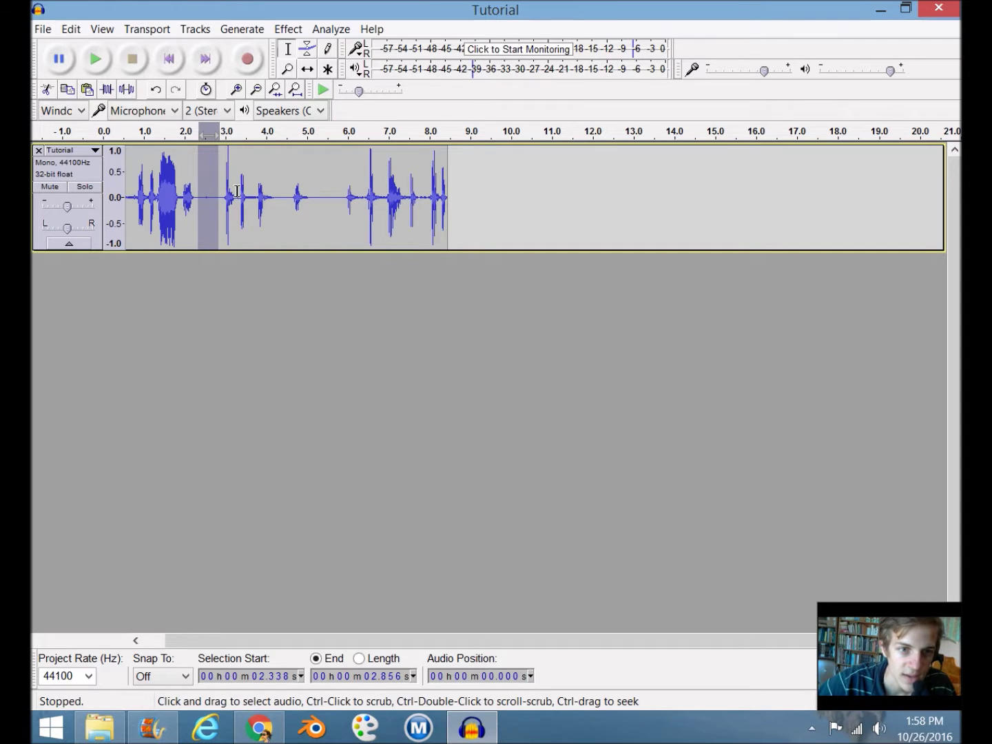
Apply Noise Reduction to the whole track at 7 dB, sensitivity 6.50, smoothing 0
{"action": "left_click", "coordinate": [89, 175]}
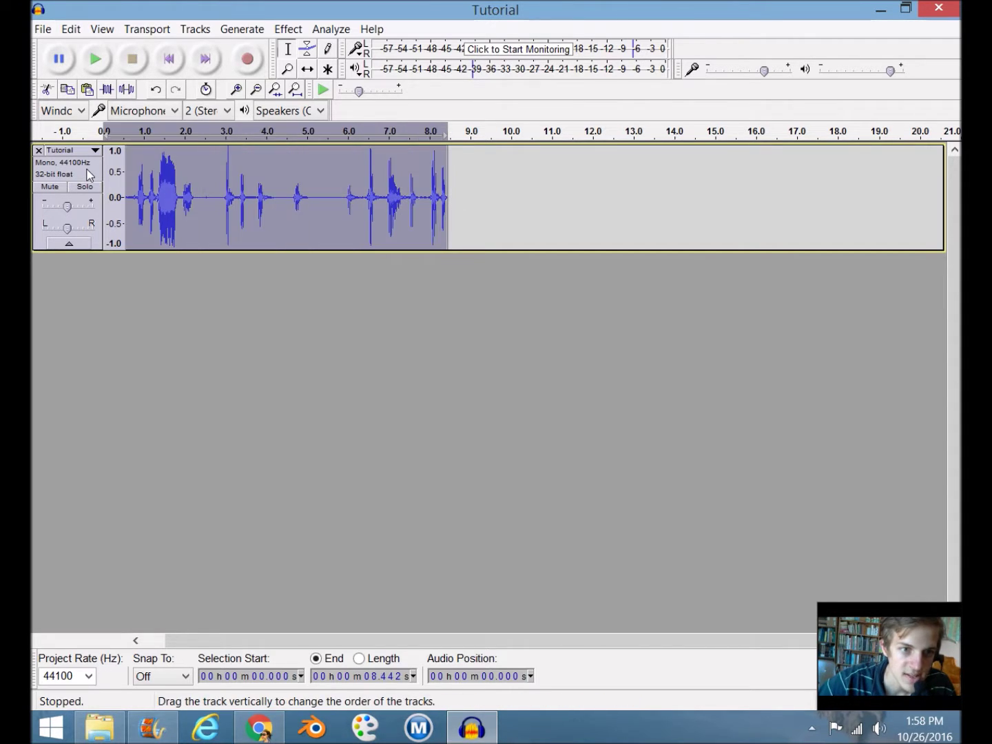
{"action": "left_click", "coordinate": [290, 29]}
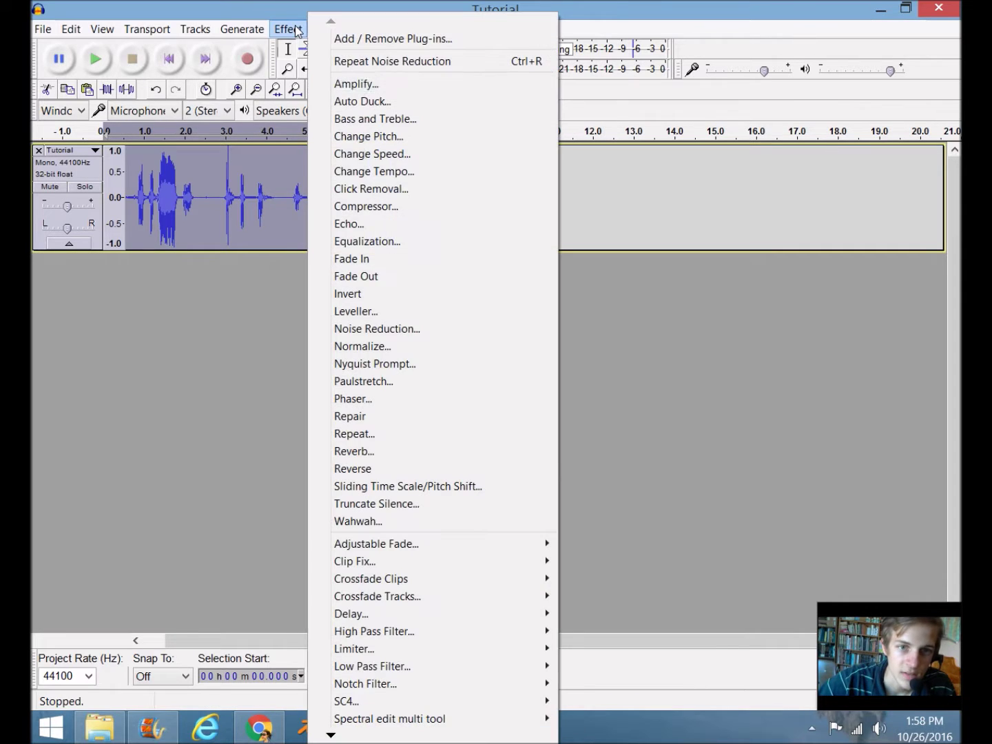
{"action": "left_click", "coordinate": [392, 328]}
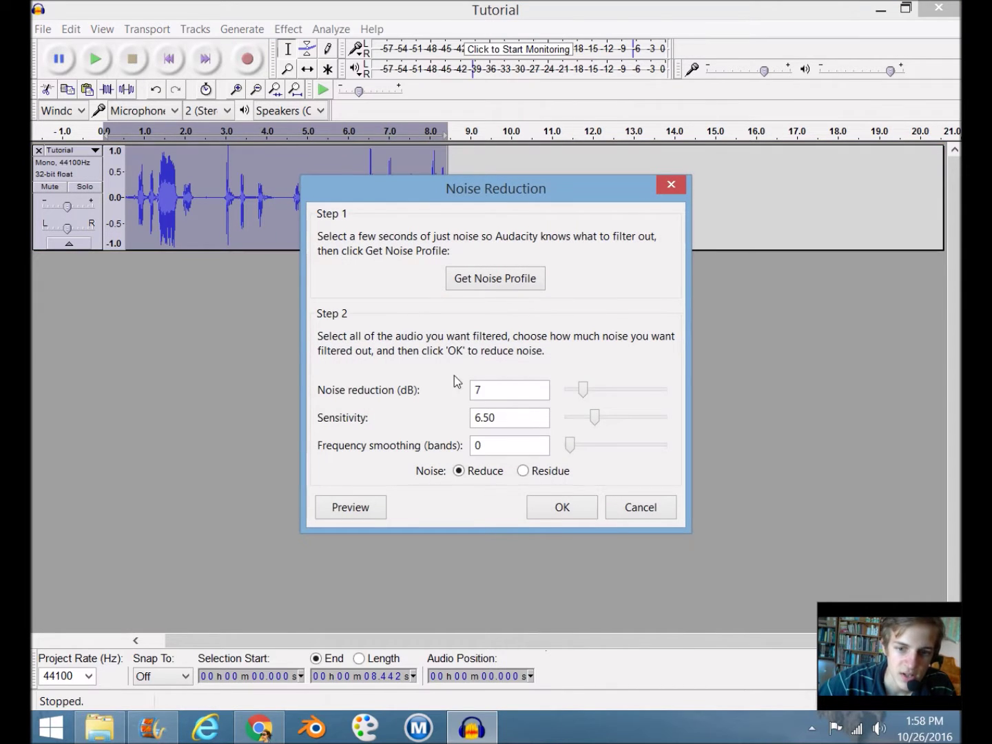
{"action": "left_click", "coordinate": [556, 510]}
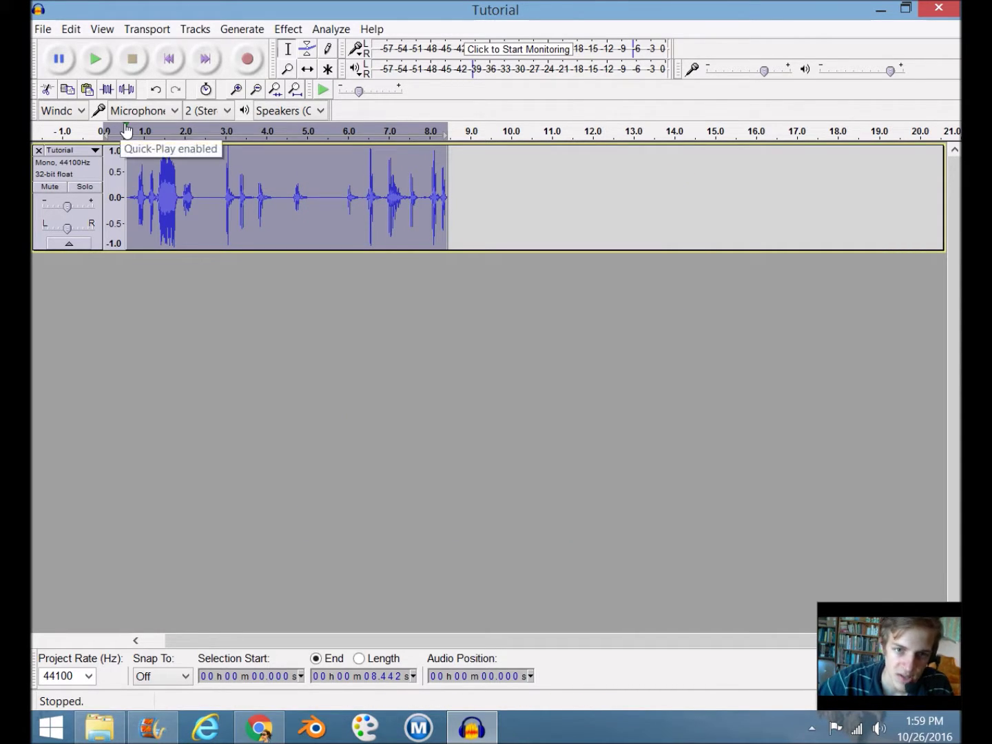
{"action": "key", "text": "space"}
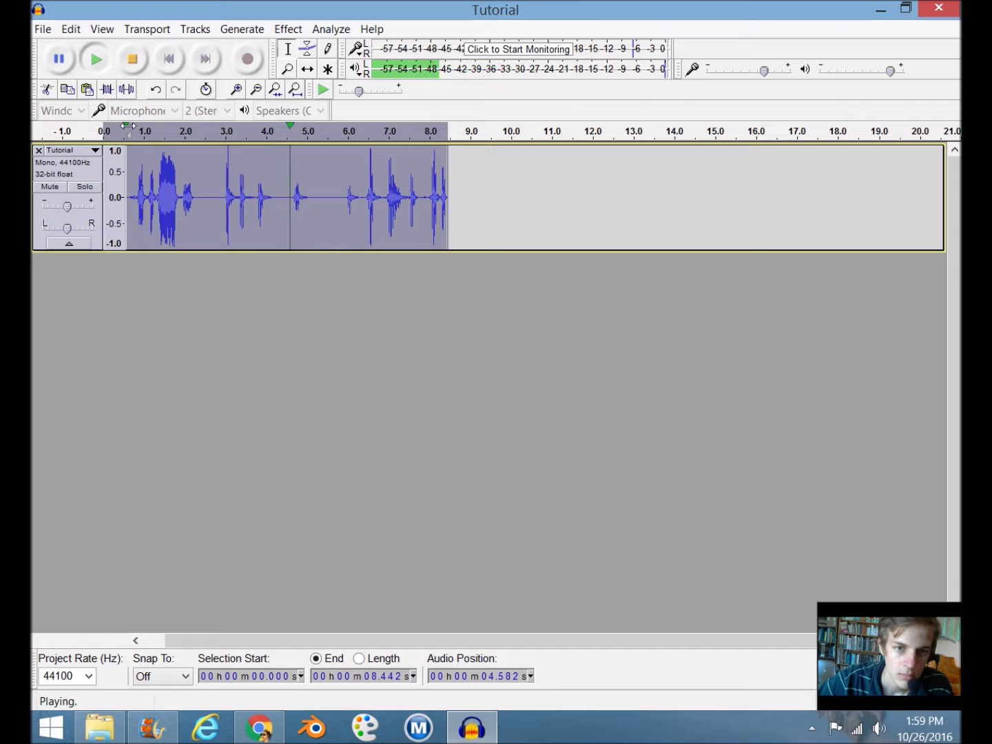
{"action": "left_click", "coordinate": [133, 61]}
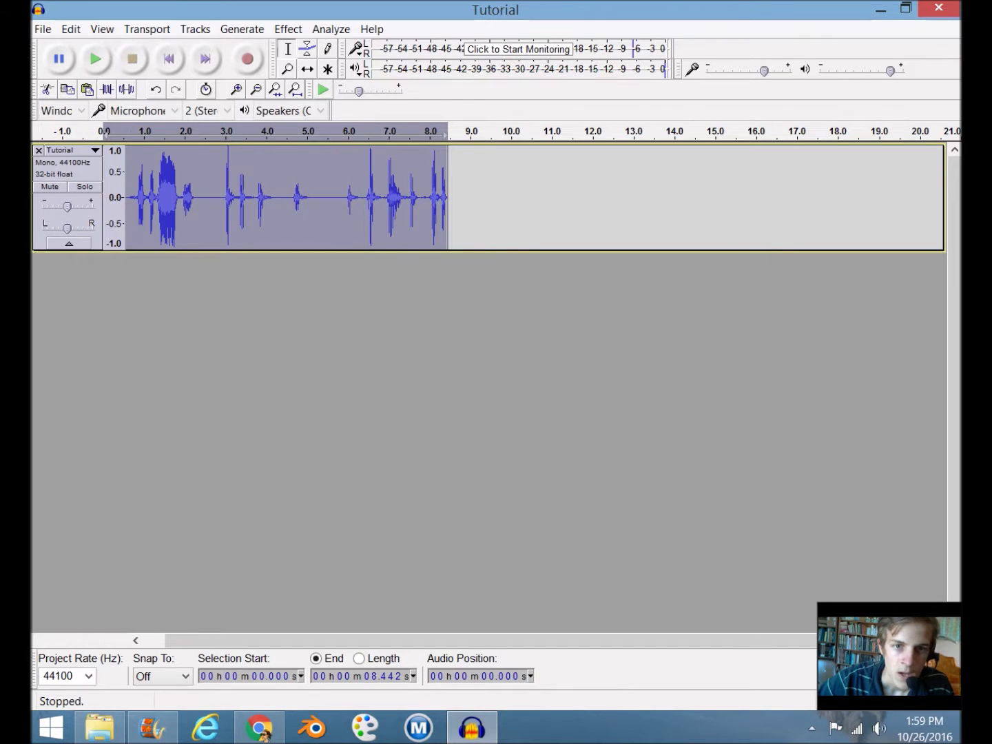
Preview the clip and cut out the 0.607–0.821 s stretch
{"action": "left_click", "coordinate": [127, 130]}
{"action": "left_click", "coordinate": [132, 61]}
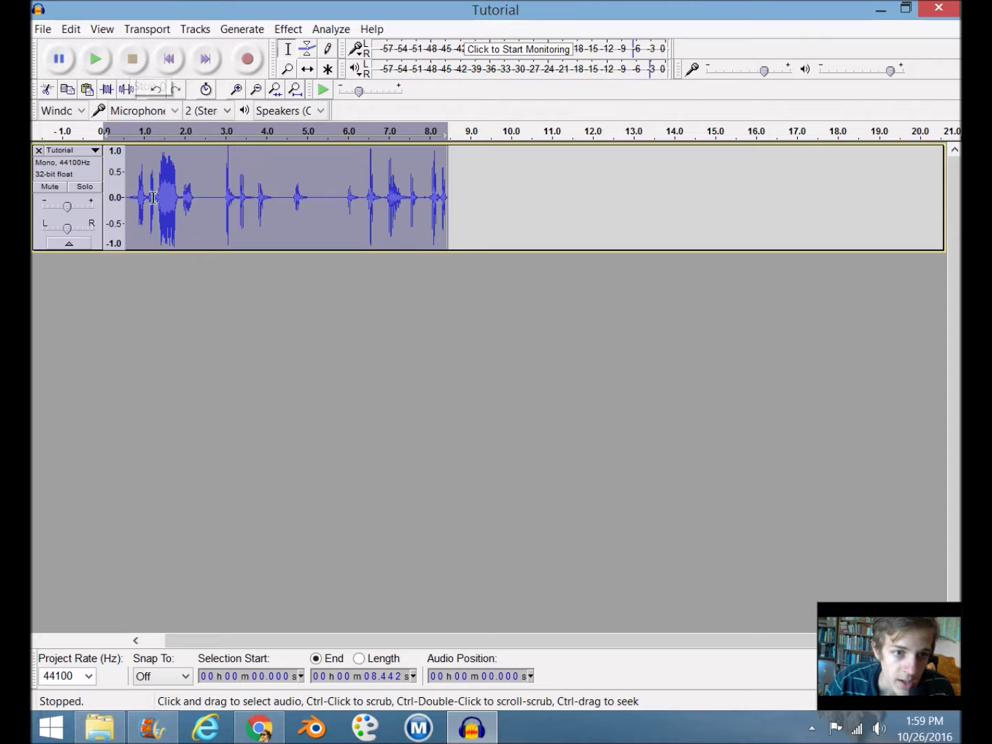
{"action": "mouse_move", "coordinate": [150, 208]}
{"action": "left_mouse_down"}
{"action": "mouse_move", "coordinate": [124, 208]}
{"action": "mouse_move", "coordinate": [152, 209]}
{"action": "left_mouse_up"}
{"action": "left_click", "coordinate": [172, 209]}
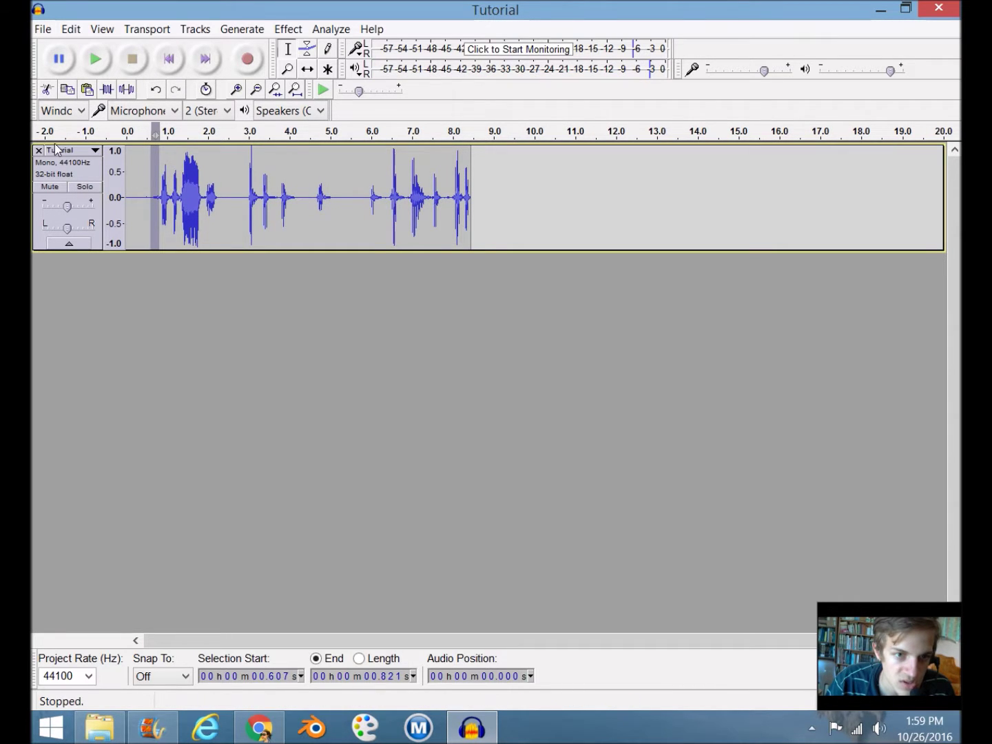
{"action": "left_click", "coordinate": [51, 91]}
Play back the trimmed clip, then select about 7.14 s to 7.76 s
{"action": "left_click", "coordinate": [96, 59]}
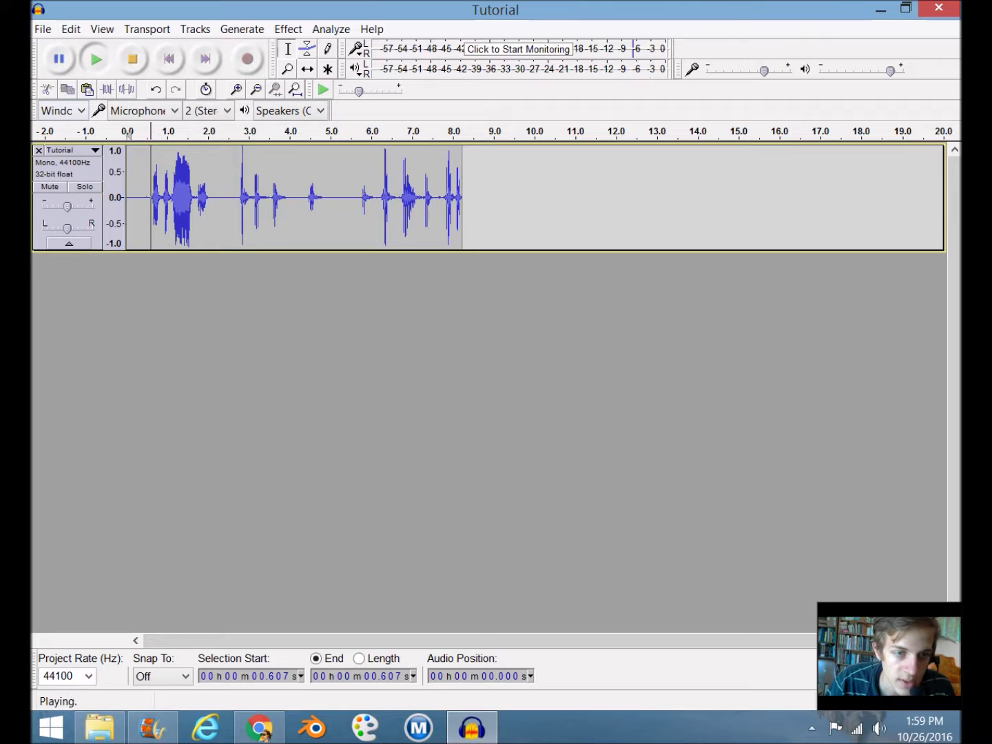
{"action": "left_click", "coordinate": [133, 60]}
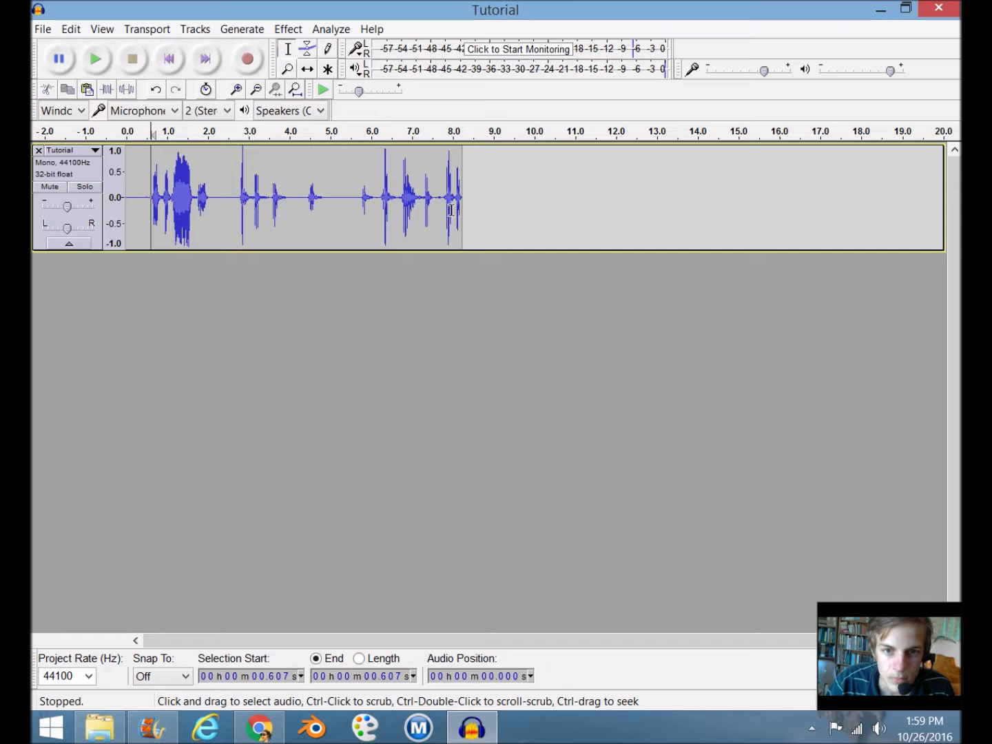
{"action": "left_click_drag", "start_coordinate": [444, 210], "coordinate": [419, 212]}
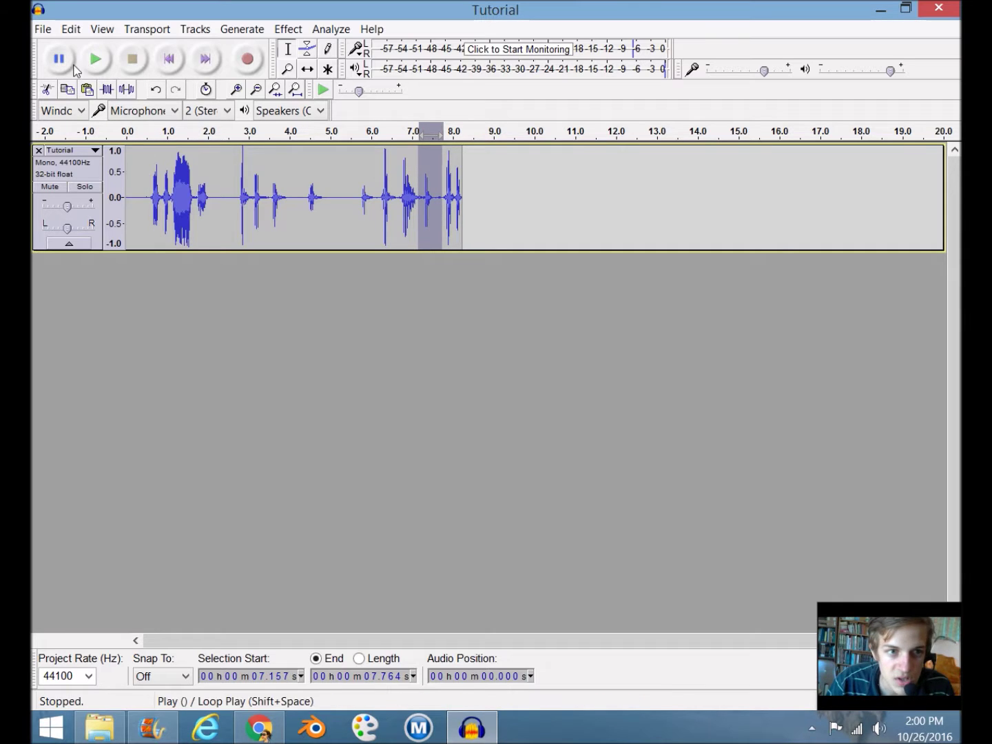
Cut the 7.14–7.76 s stretch, then audition and cut the 6.14–6.66 s gap
{"action": "left_click", "coordinate": [46, 90]}
{"action": "left_click_drag", "start_coordinate": [398, 207], "coordinate": [378, 183]}
{"action": "left_click", "coordinate": [385, 131]}
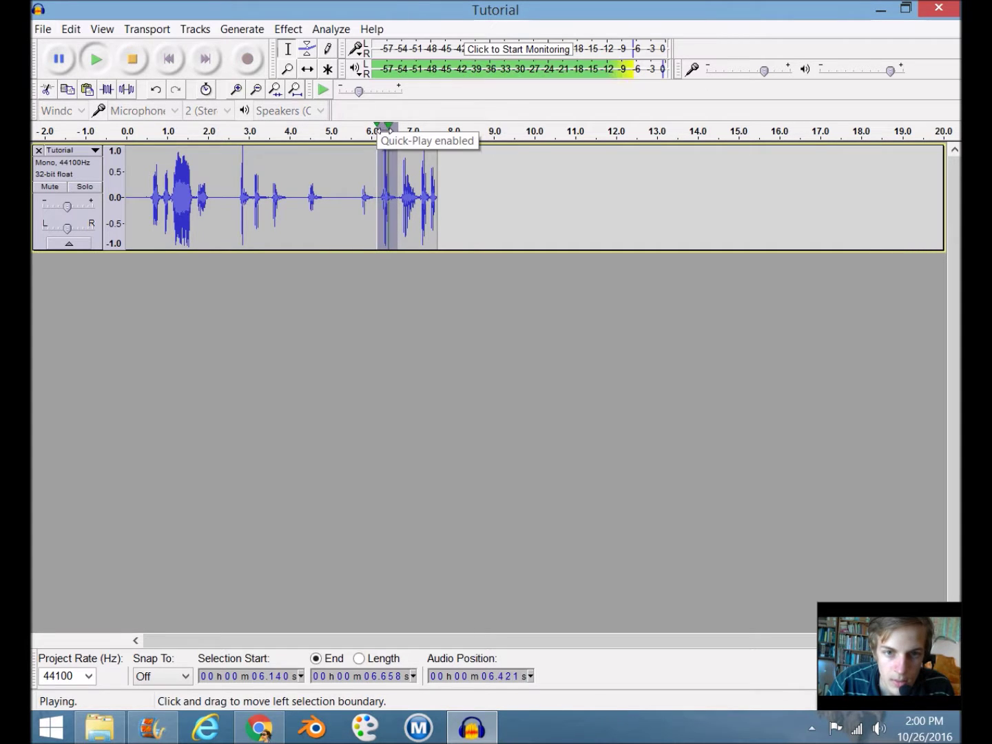
{"action": "left_click", "coordinate": [47, 89]}
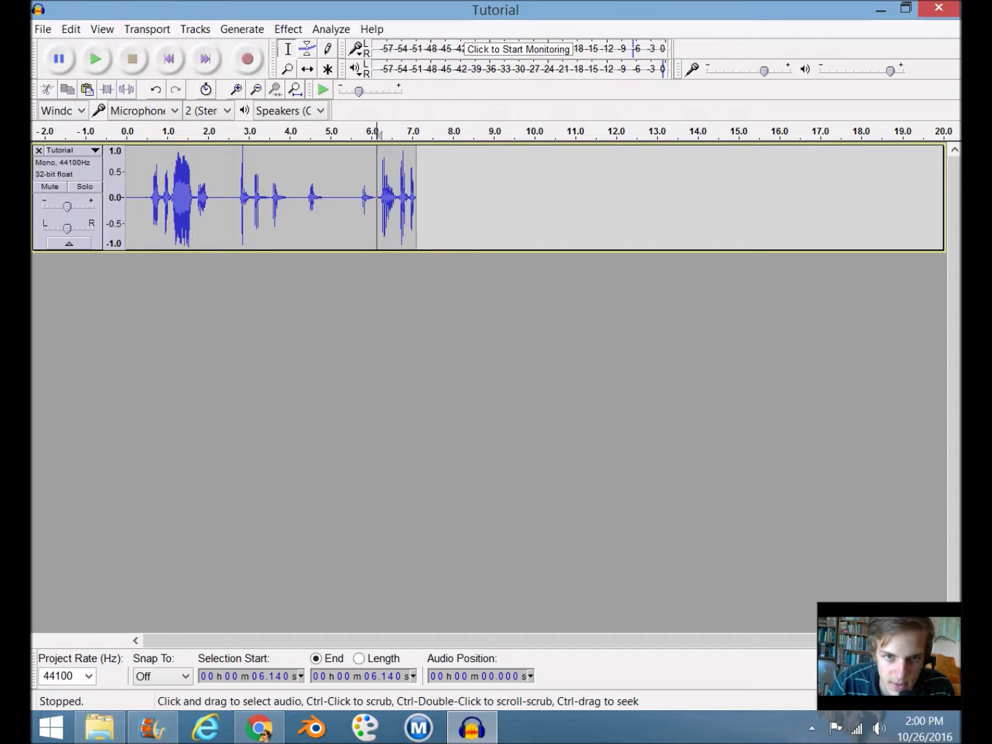
Play back the trimmed ending from about 6.14 s and select the whole clip
{"action": "left_click", "coordinate": [354, 132]}
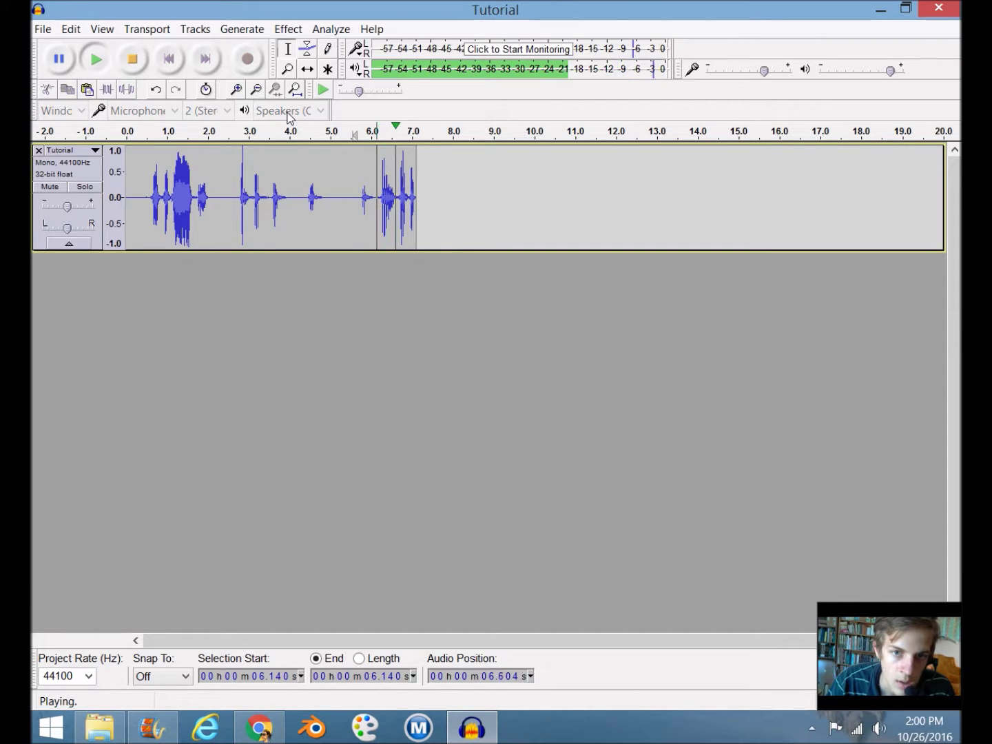
{"action": "left_click", "coordinate": [377, 130]}
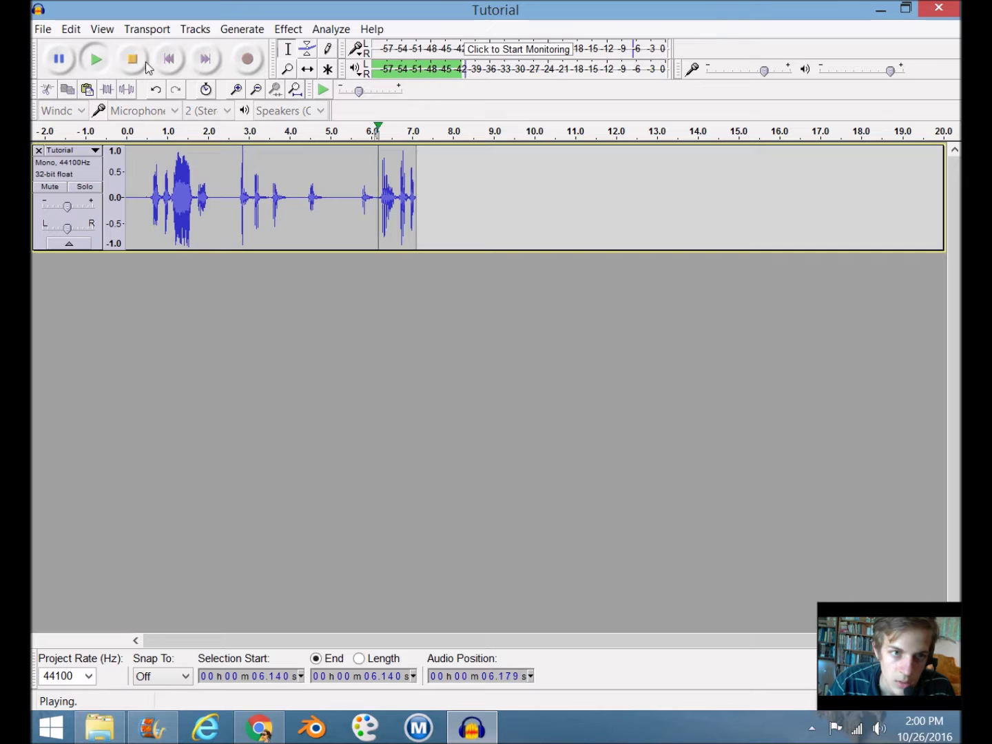
{"action": "left_click", "coordinate": [412, 206]}
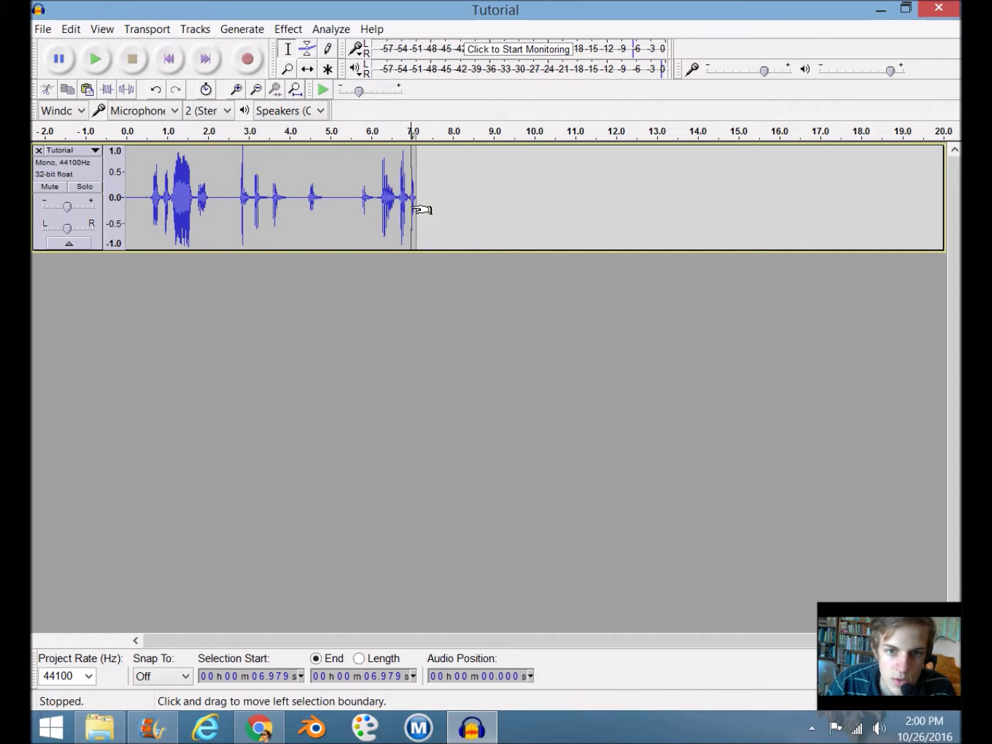
{"action": "double_click", "coordinate": [418, 207]}
Zoom in on the waveform around the 7 s mark
{"action": "left_click", "coordinate": [410, 207]}
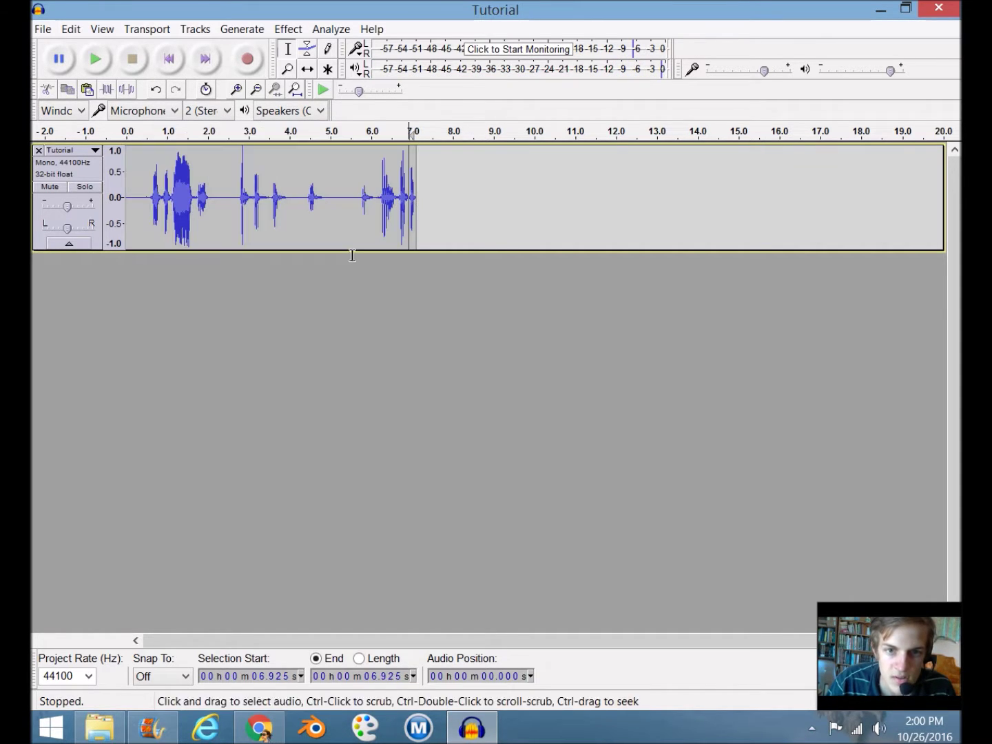
{"action": "left_click", "coordinate": [287, 69]}
{"action": "left_click", "coordinate": [418, 200]}
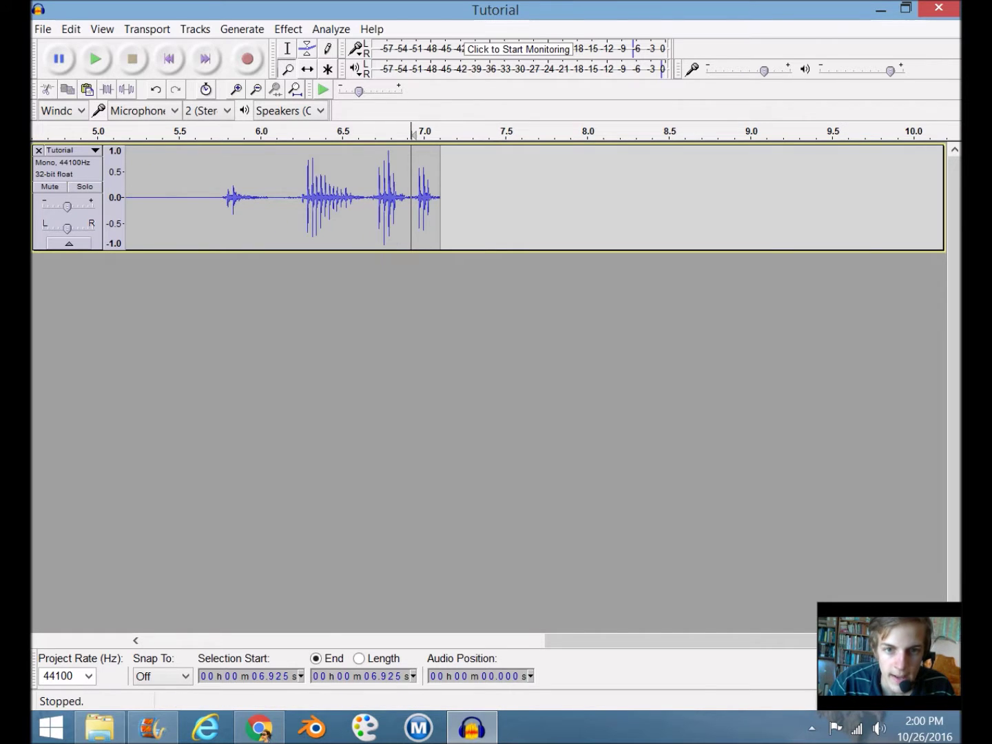
{"action": "left_click", "coordinate": [287, 48]}
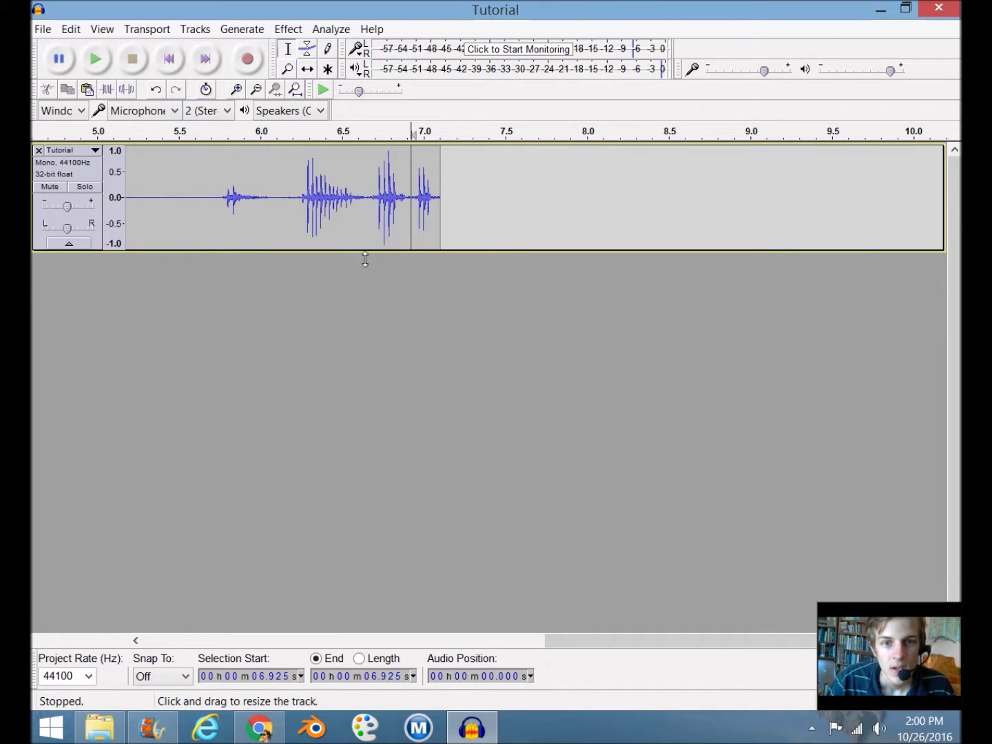
{"action": "left_click", "coordinate": [365, 214]}
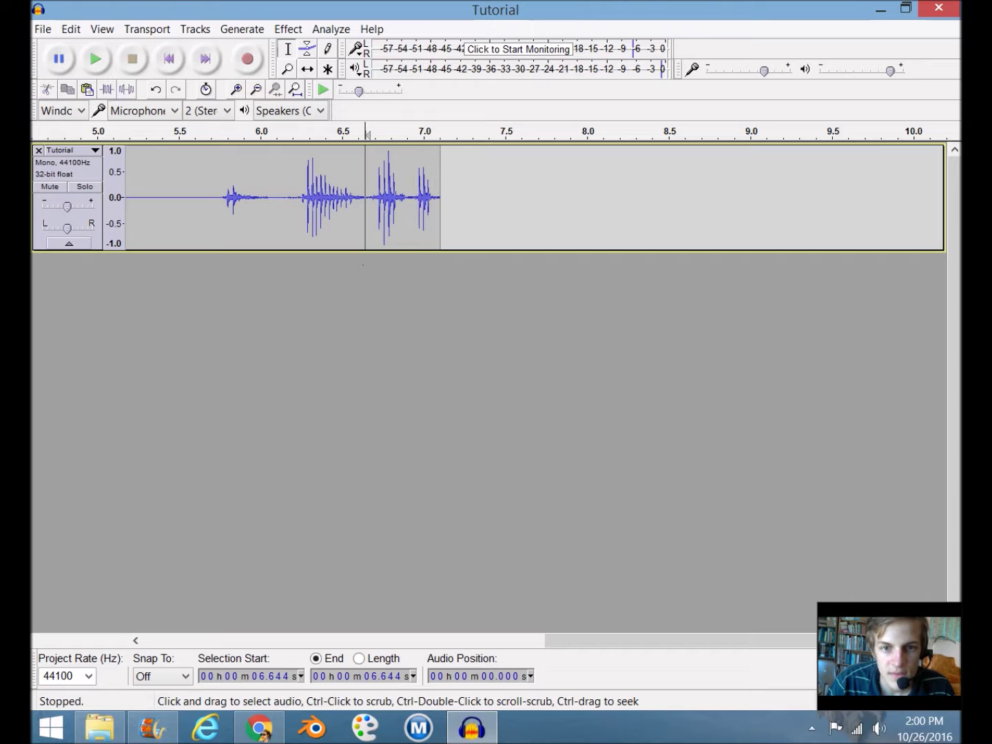
Zoom in further on the last oinks near 6.9 s
{"action": "left_click", "coordinate": [410, 208]}
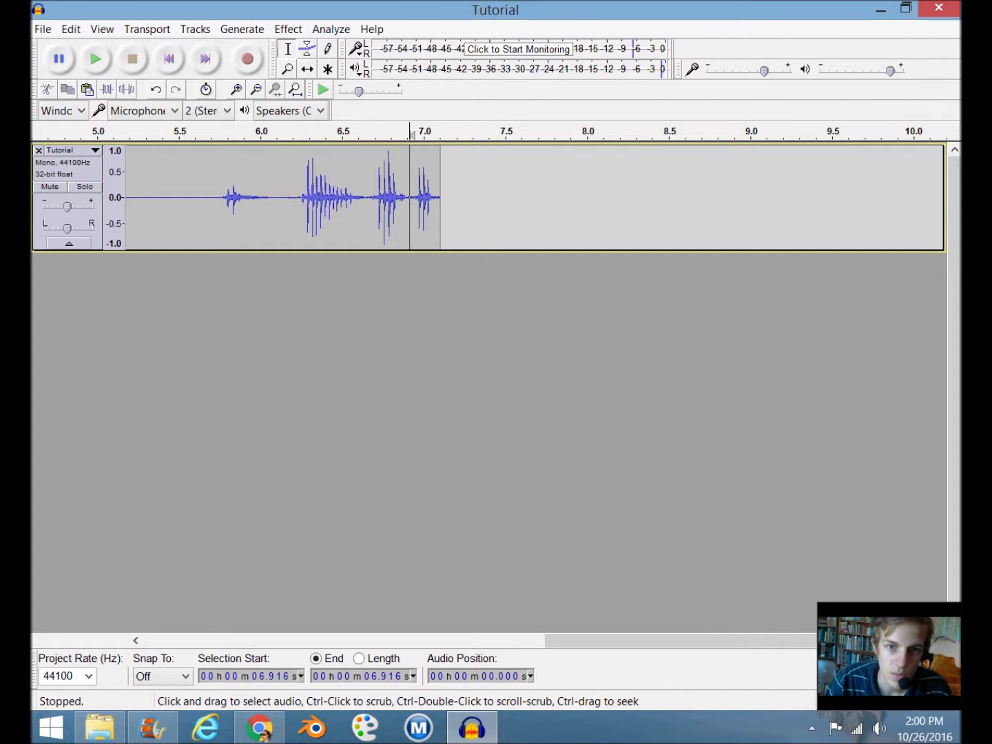
{"action": "left_click", "coordinate": [287, 69]}
{"action": "left_click", "coordinate": [420, 200]}
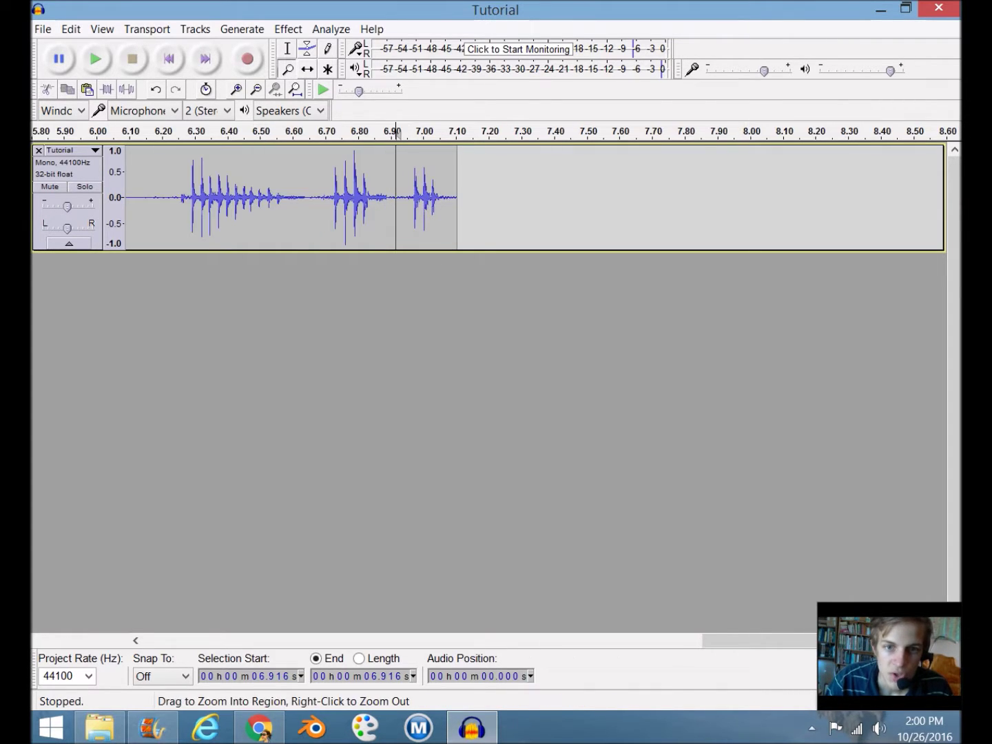
{"action": "left_click", "coordinate": [288, 54]}
{"action": "left_click", "coordinate": [329, 207]}
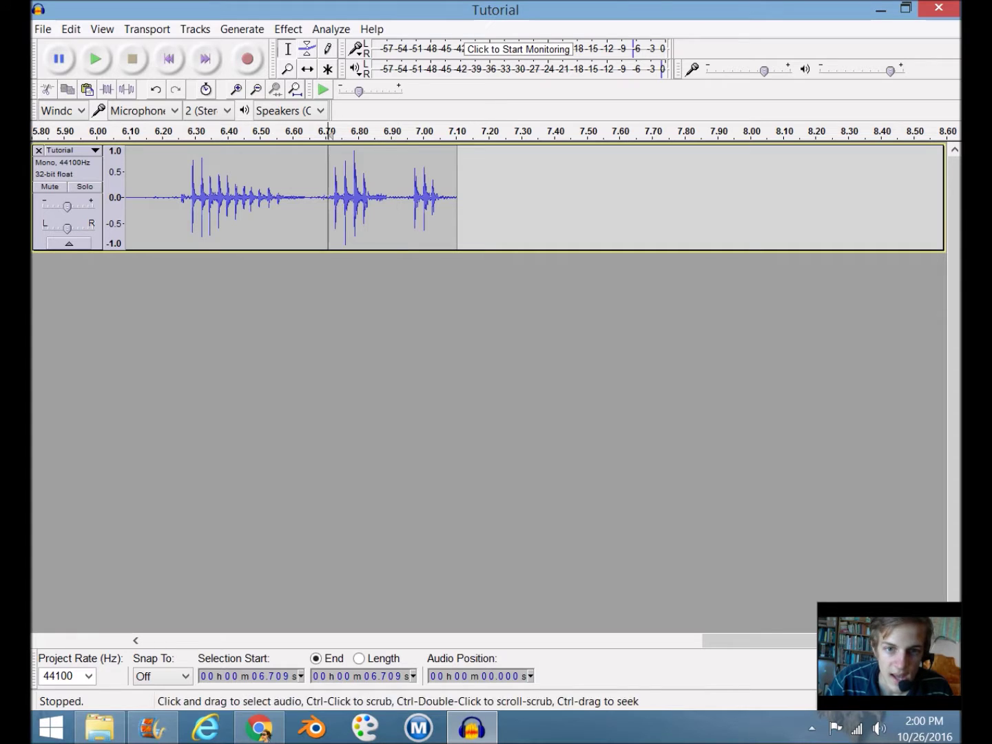
Insert 0.200 s of generated silence at 6.892 s, just before the last oink
{"action": "left_click", "coordinate": [389, 206]}
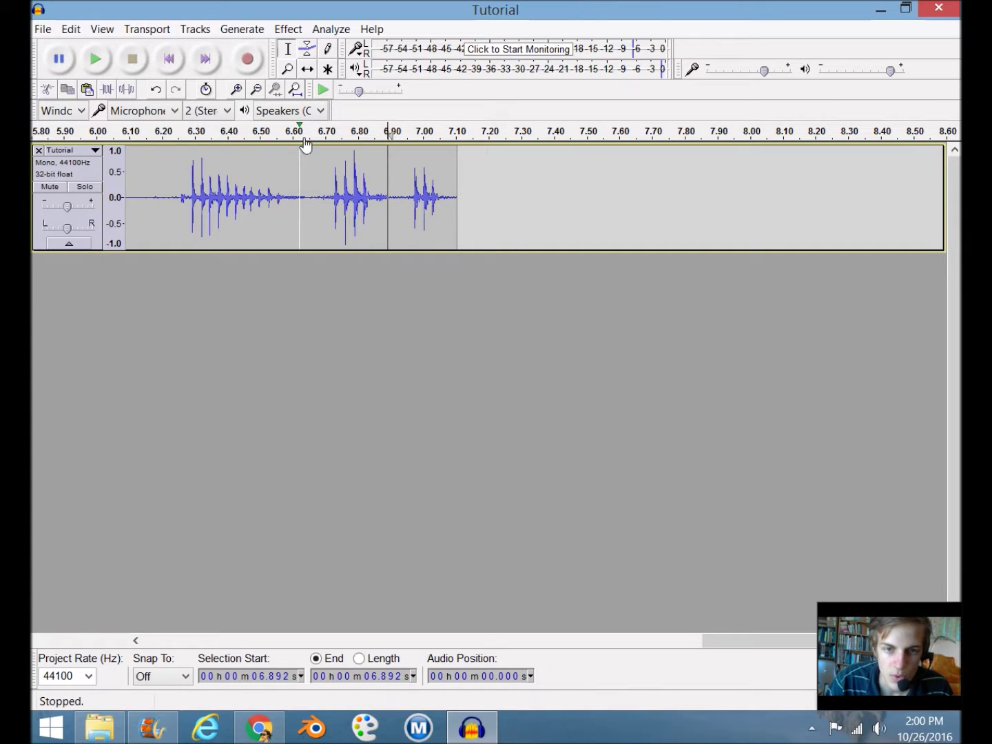
{"action": "left_click", "coordinate": [242, 30]}
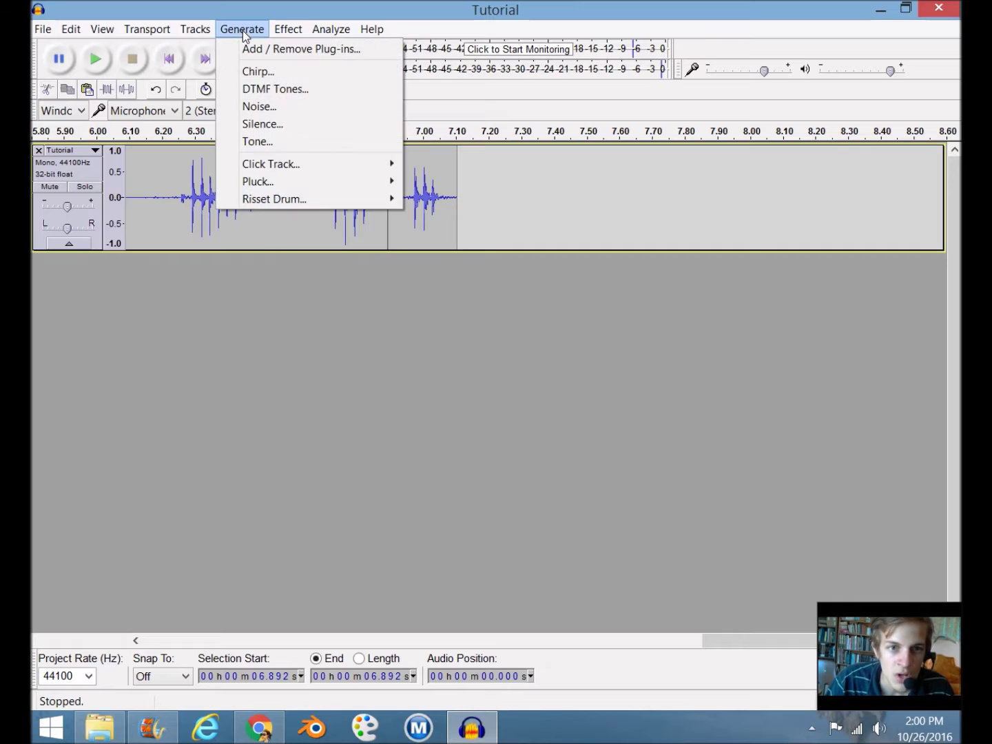
{"action": "left_click", "coordinate": [276, 124]}
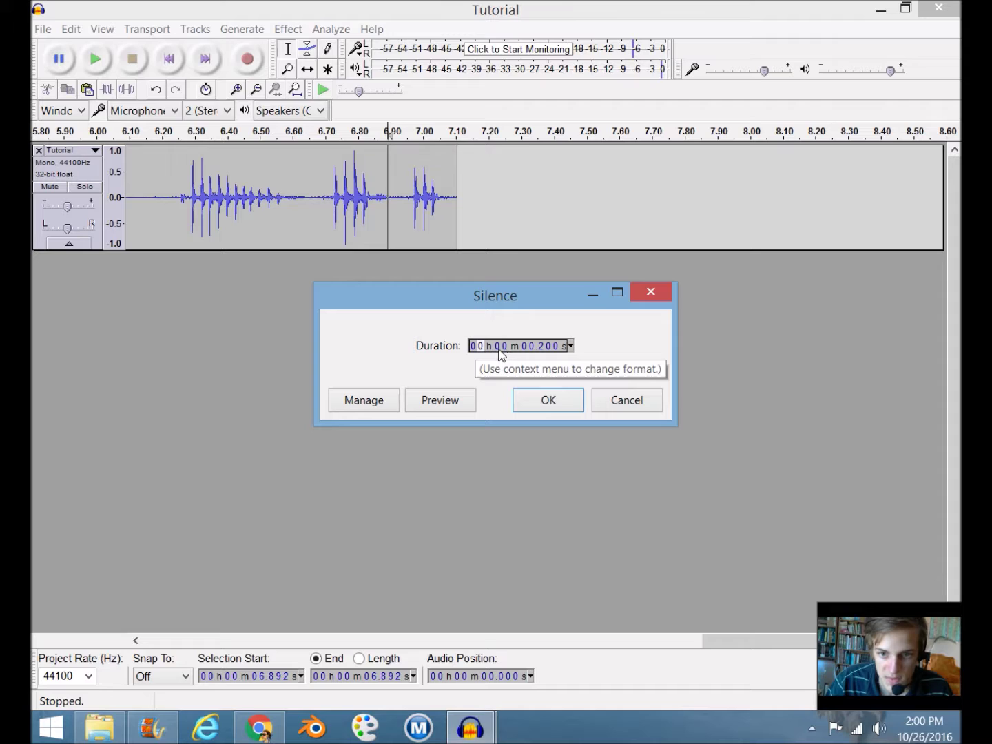
{"action": "left_click", "coordinate": [524, 346]}
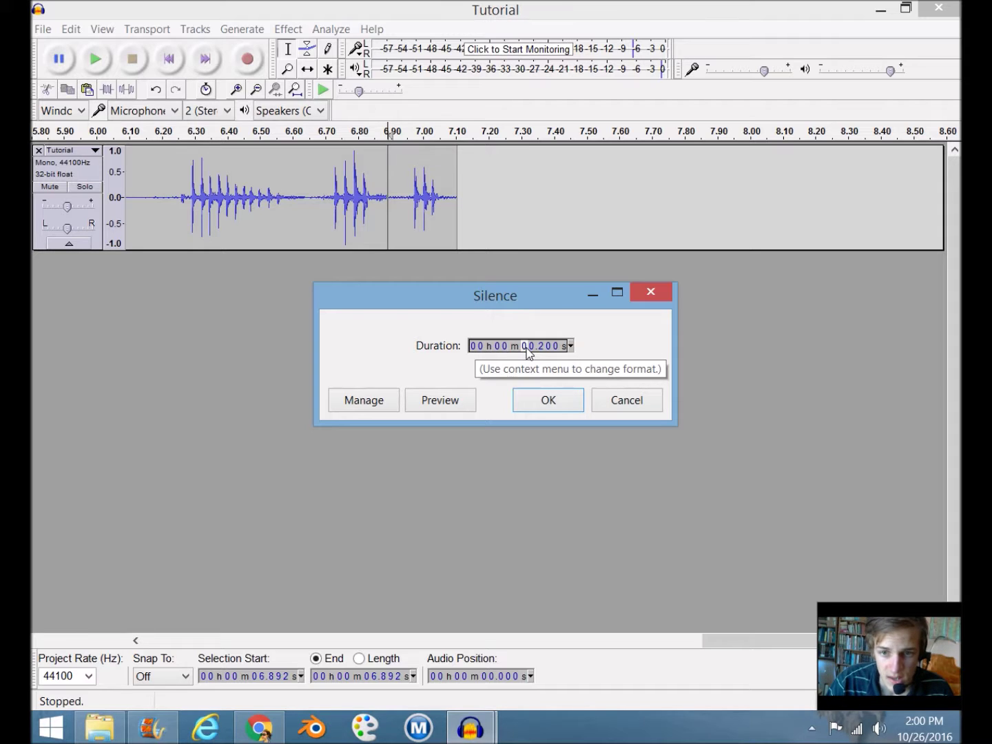
{"action": "left_click", "coordinate": [531, 346]}
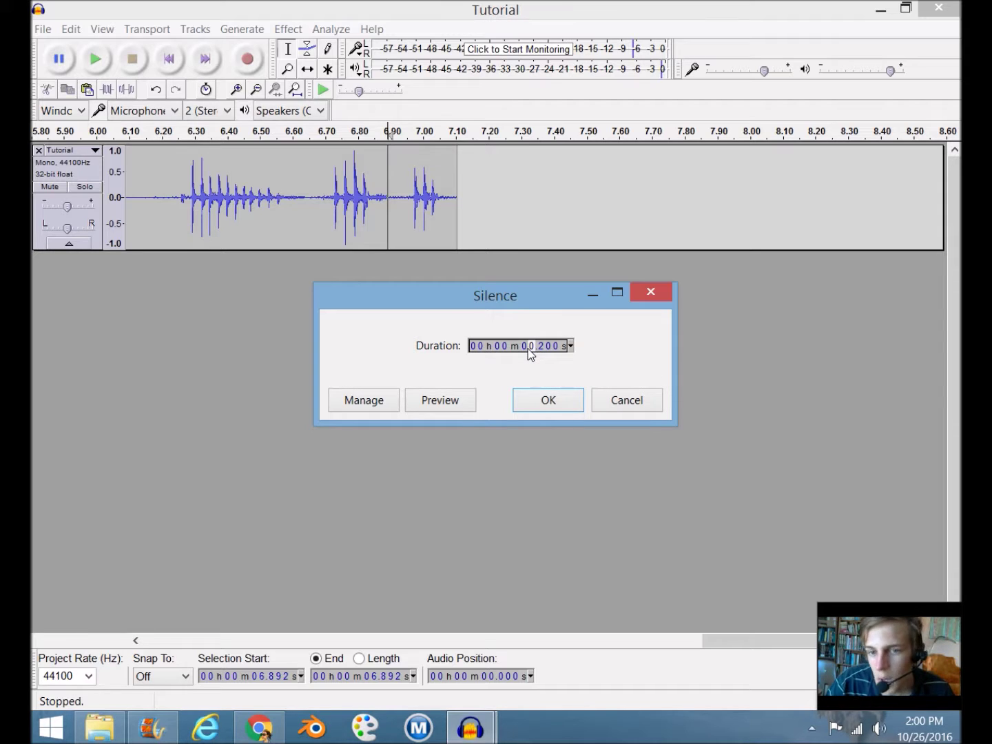
{"action": "left_click", "coordinate": [537, 347]}
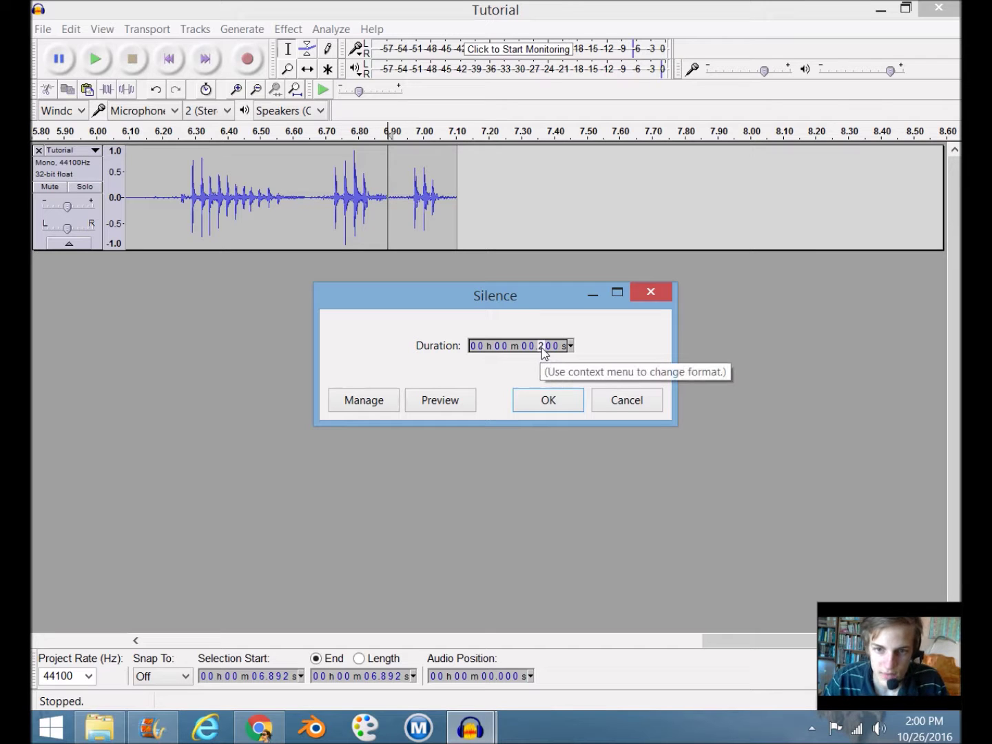
{"action": "left_click", "coordinate": [549, 403]}
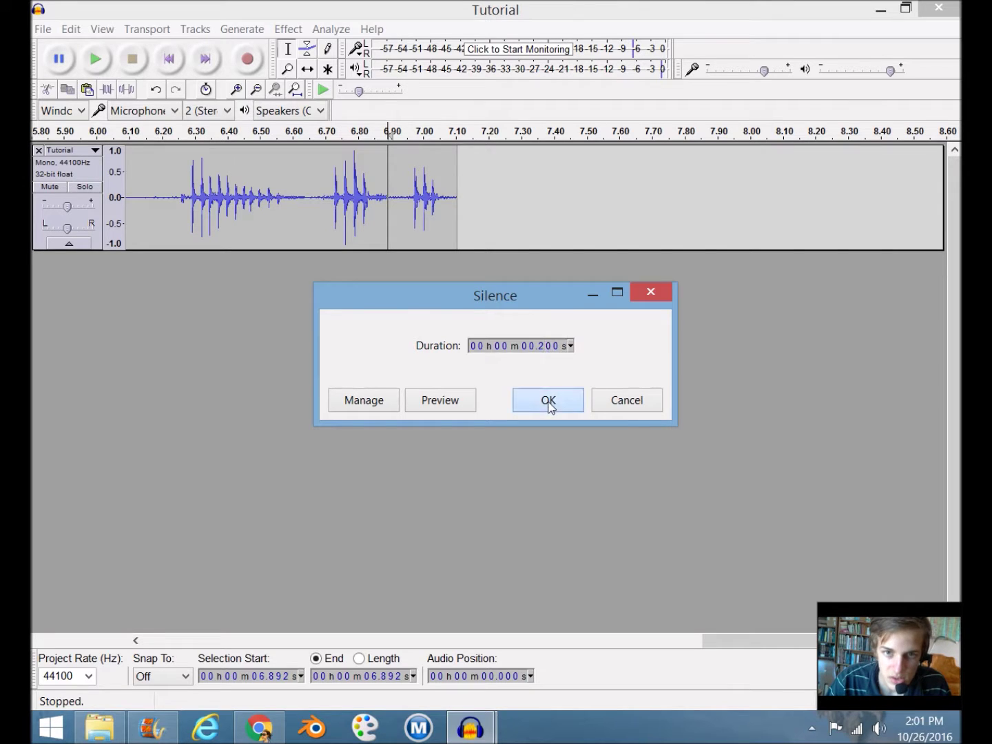
Zoom out, audition the ending, and cut the 6.646–7.304 s stretch holding the final oink
{"action": "right_click", "coordinate": [416, 207]}
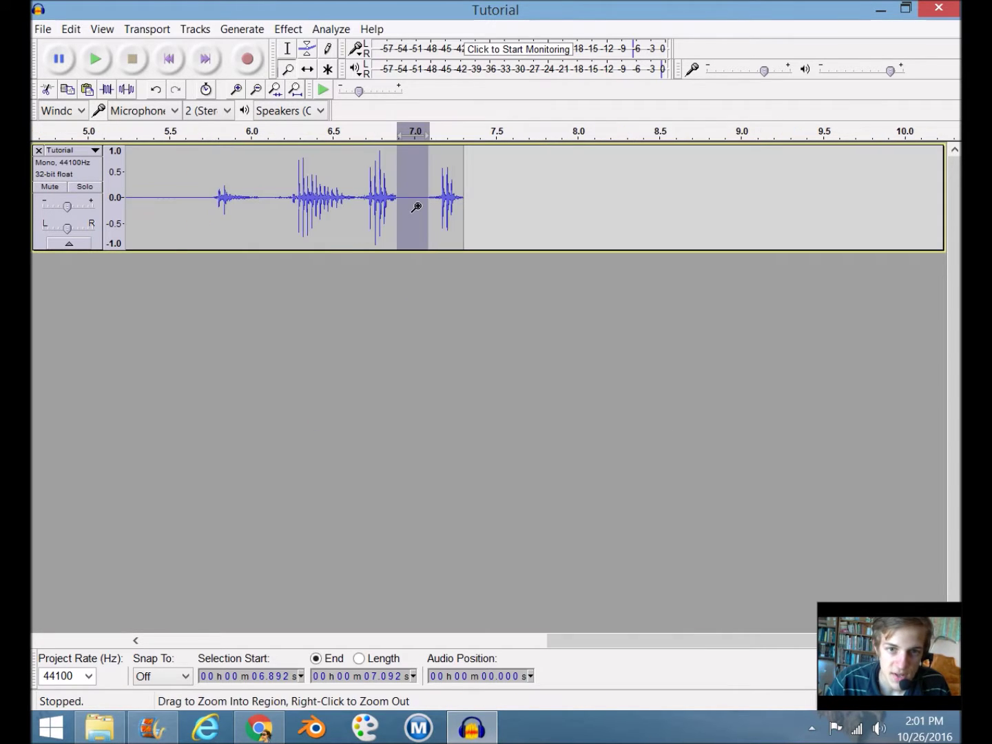
{"action": "right_click", "coordinate": [416, 208]}
{"action": "right_click", "coordinate": [416, 207]}
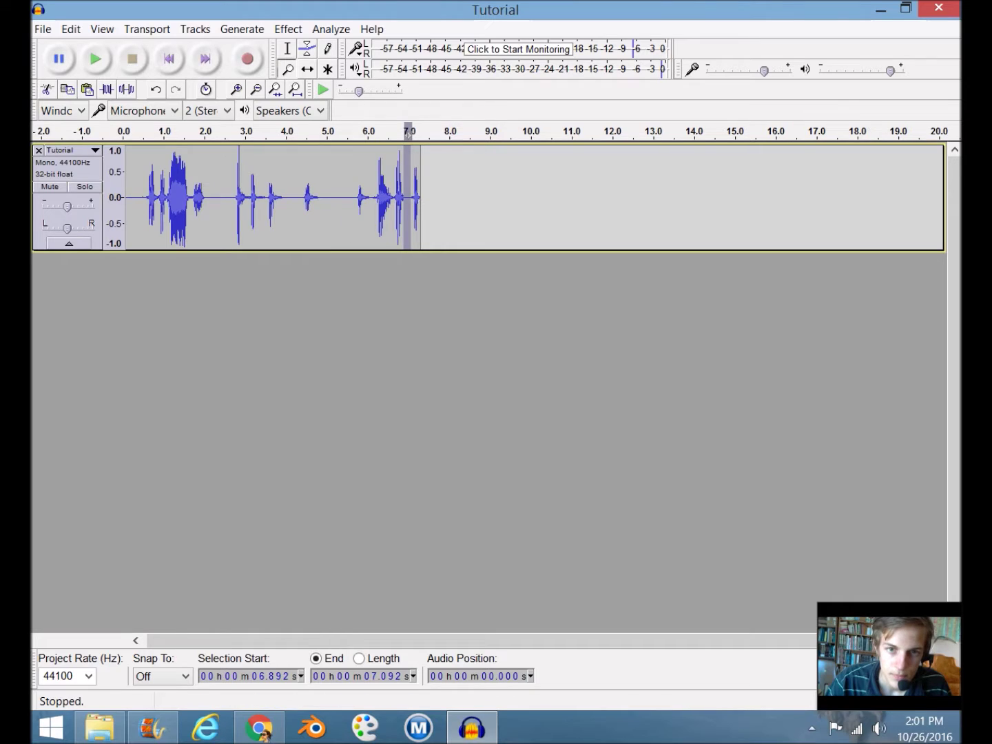
{"action": "left_click", "coordinate": [398, 136]}
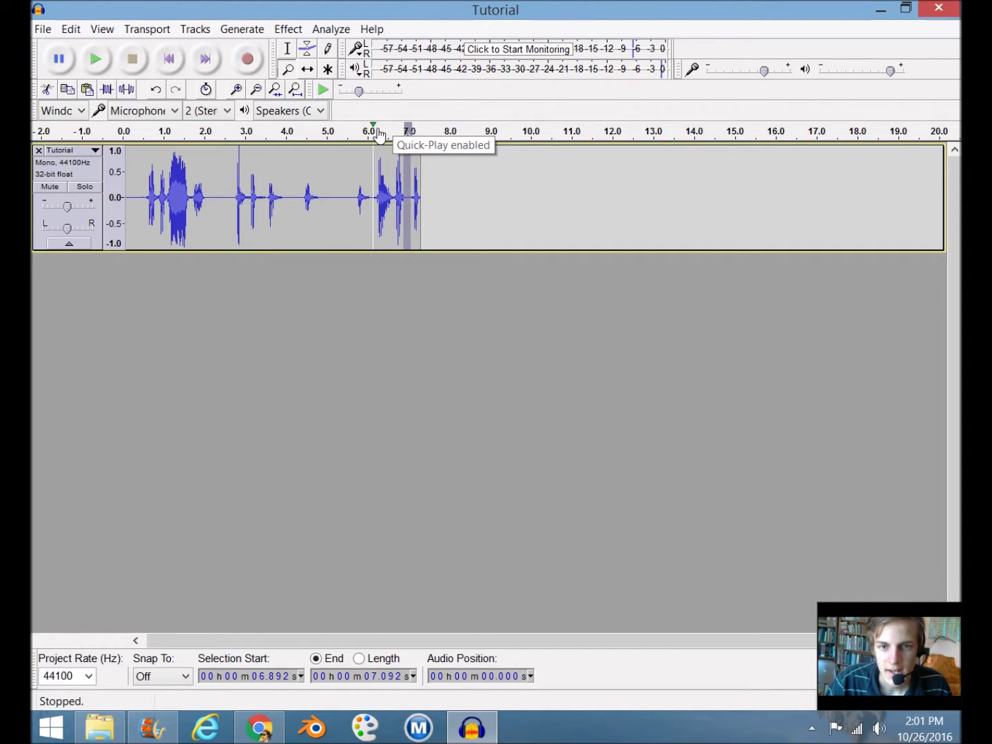
{"action": "left_click", "coordinate": [378, 135]}
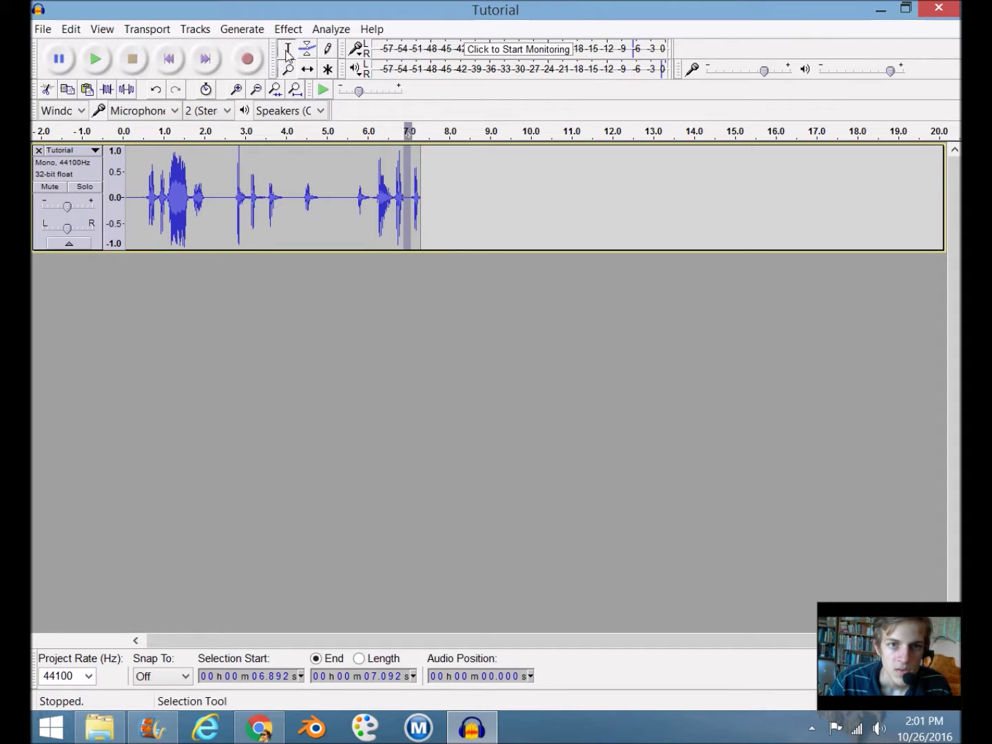
{"action": "left_click_drag", "start_coordinate": [394, 207], "coordinate": [421, 207]}
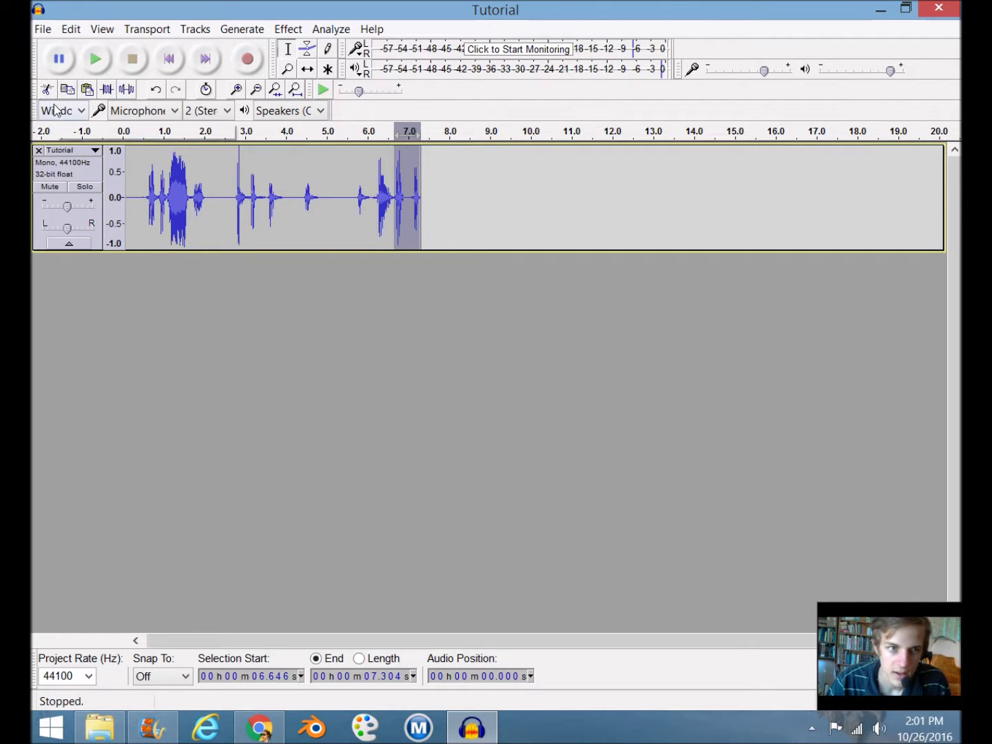
{"action": "left_click", "coordinate": [48, 90]}
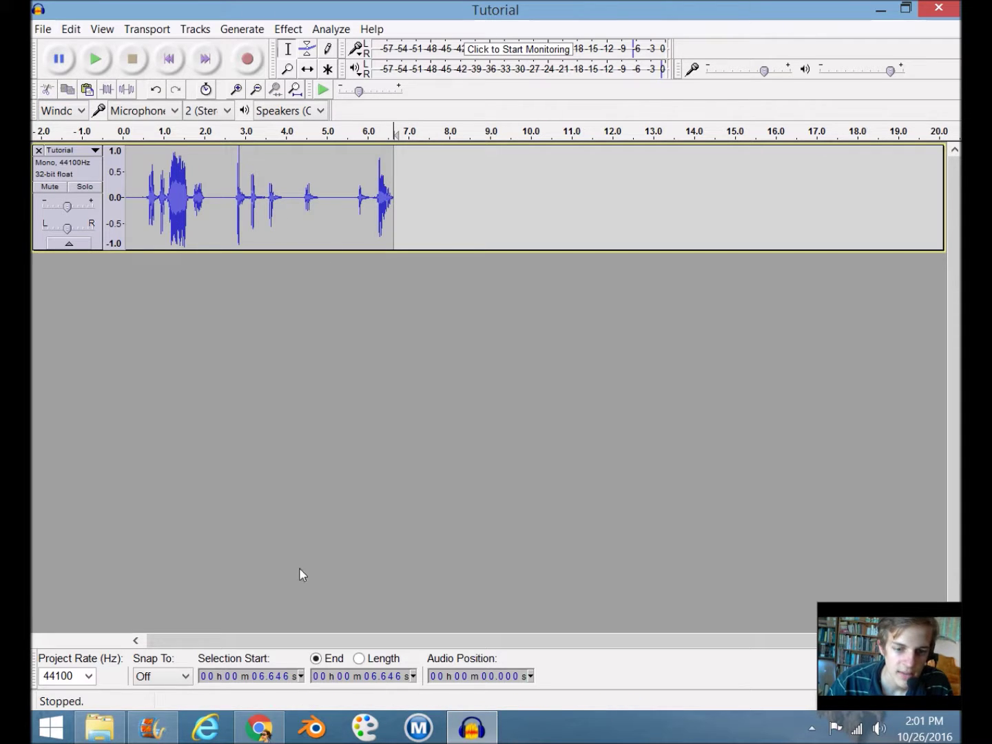
Cut the leading silence and the short gap before the tall spike, select the 4.355–4.712 s gap, and replay
{"action": "left_click_drag", "start_coordinate": [290, 640], "coordinate": [231, 643]}
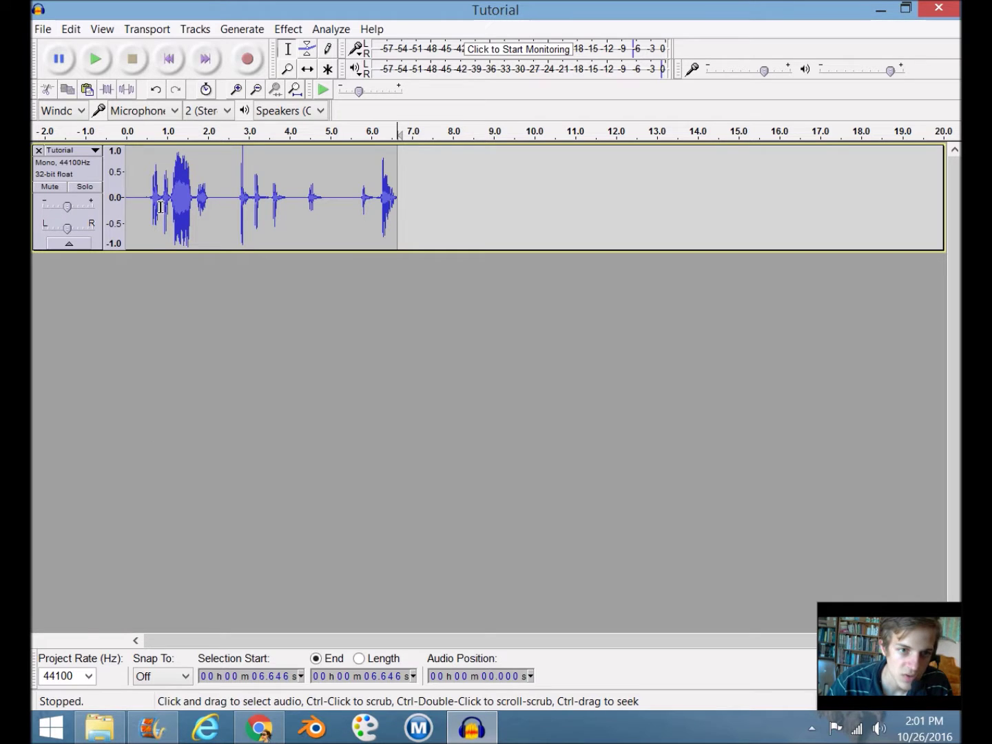
{"action": "left_click_drag", "start_coordinate": [149, 207], "coordinate": [126, 207]}
{"action": "left_click", "coordinate": [46, 89]}
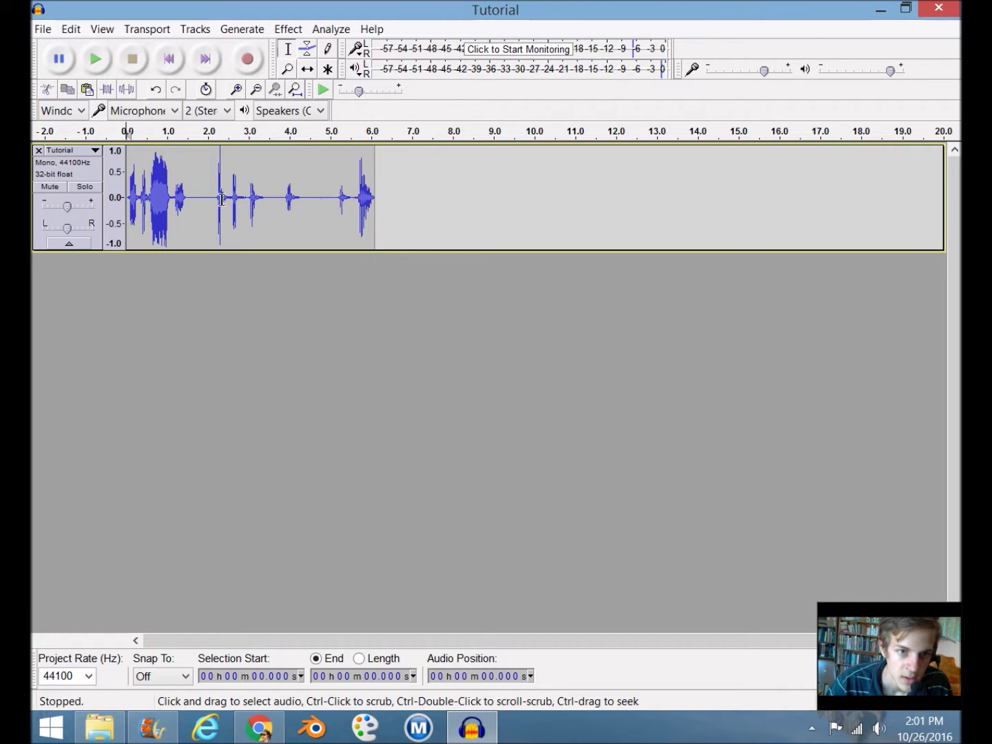
{"action": "left_click_drag", "start_coordinate": [208, 199], "coordinate": [198, 199]}
{"action": "left_click", "coordinate": [47, 89]}
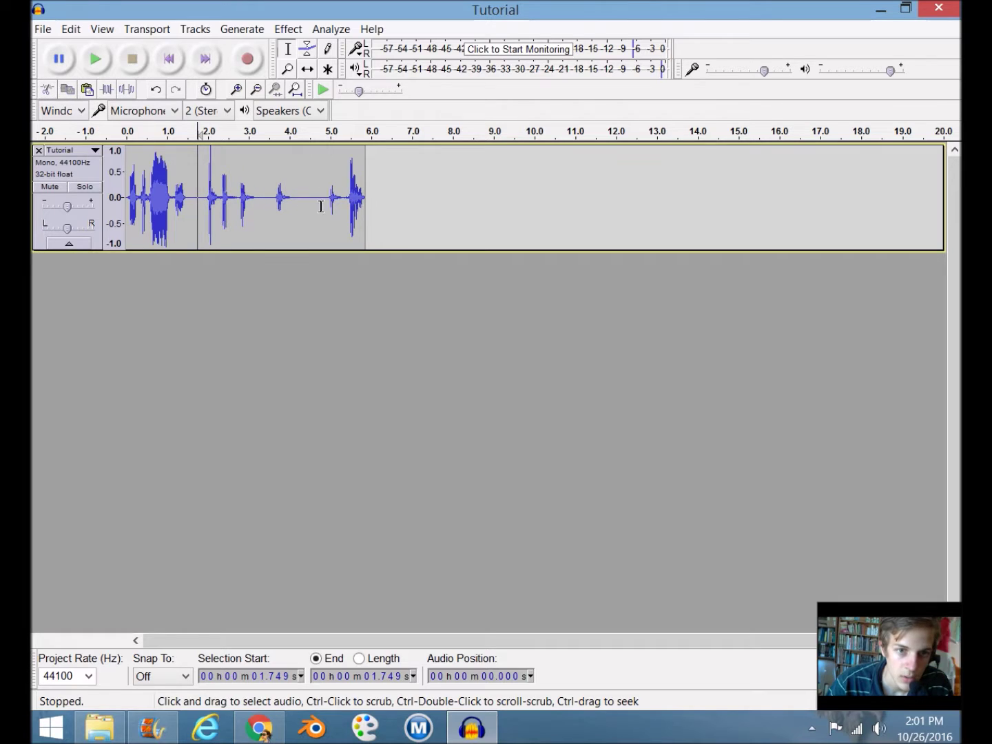
{"action": "left_click_drag", "start_coordinate": [319, 207], "coordinate": [305, 207]}
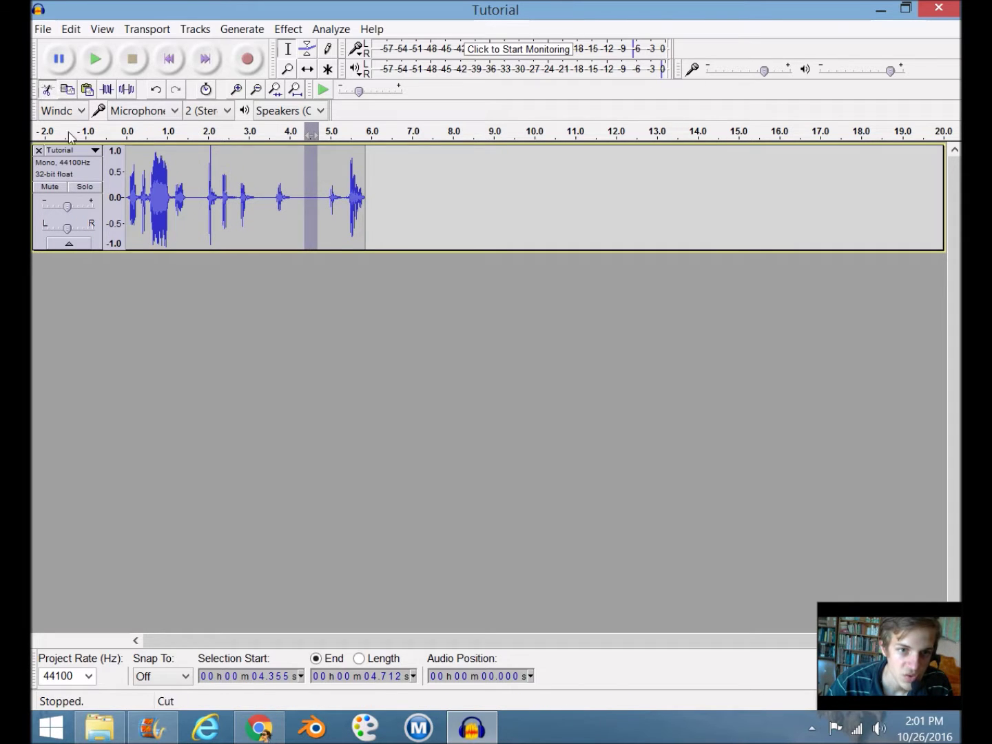
{"action": "left_click", "coordinate": [128, 132]}
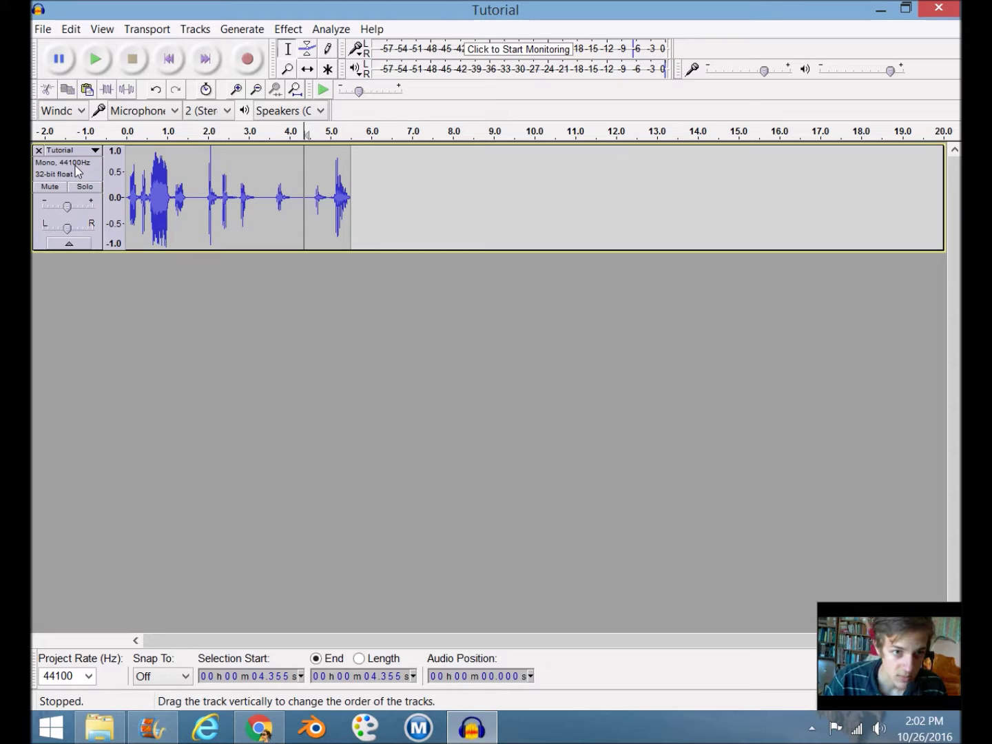
Select and copy all of the Tutorial track's audio
{"action": "left_click", "coordinate": [75, 164]}
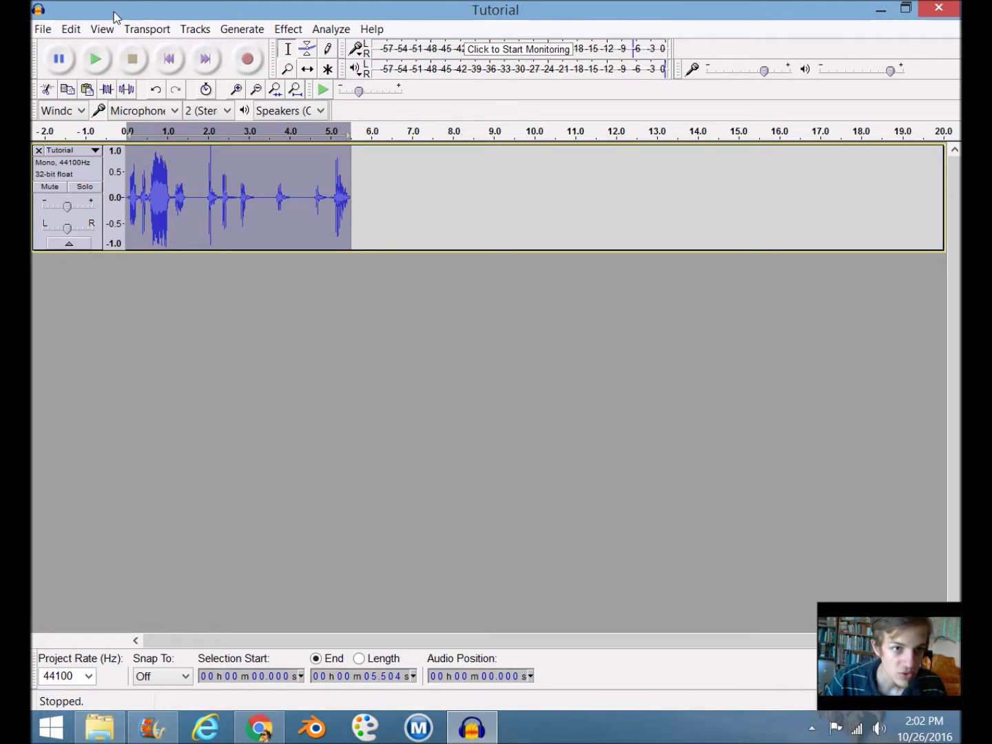
{"action": "left_click", "coordinate": [71, 29]}
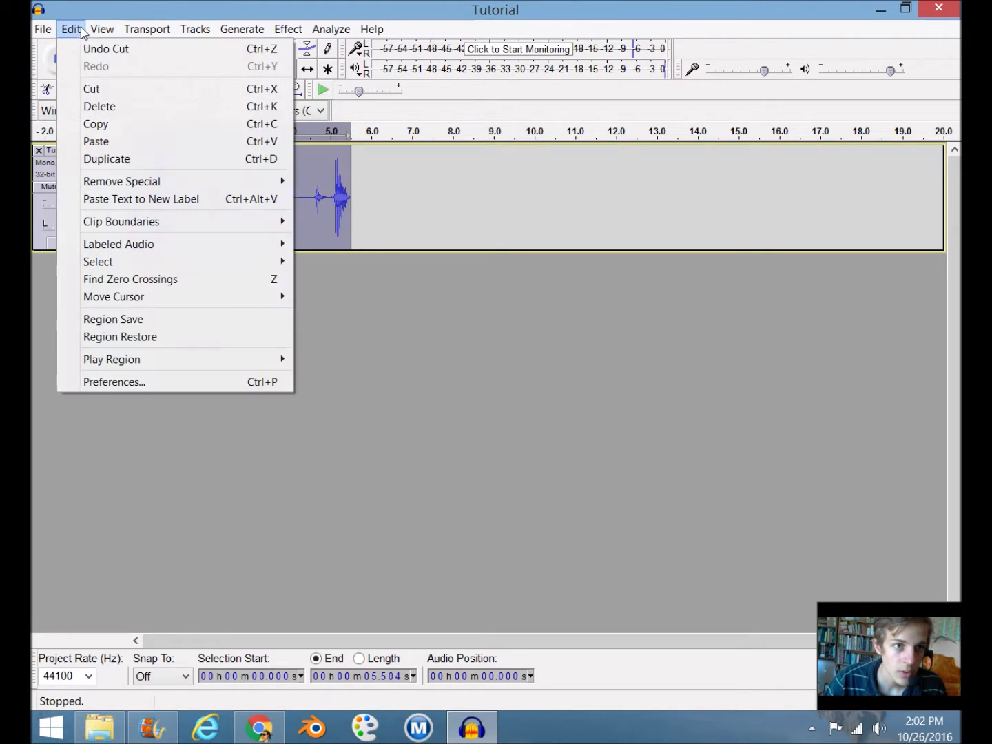
{"action": "left_click", "coordinate": [104, 124]}
Paste the audio into a new stereo track and remove the original mono Tutorial track
{"action": "left_click", "coordinate": [195, 29]}
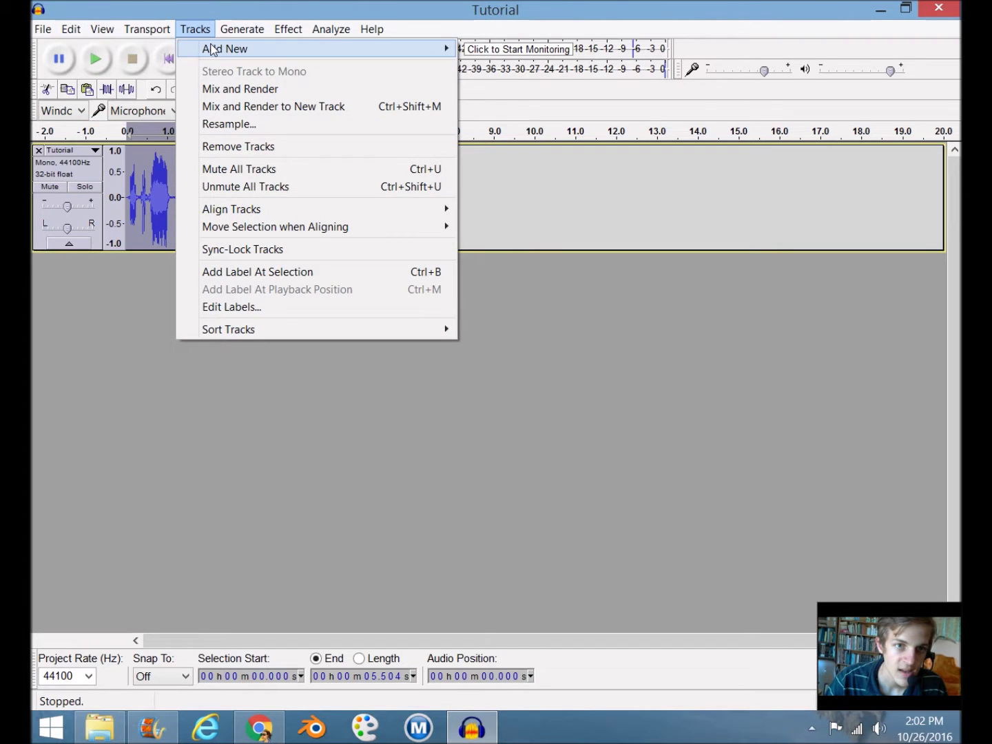
{"action": "mouse_move", "coordinate": [212, 48]}
{"action": "left_click", "coordinate": [510, 66]}
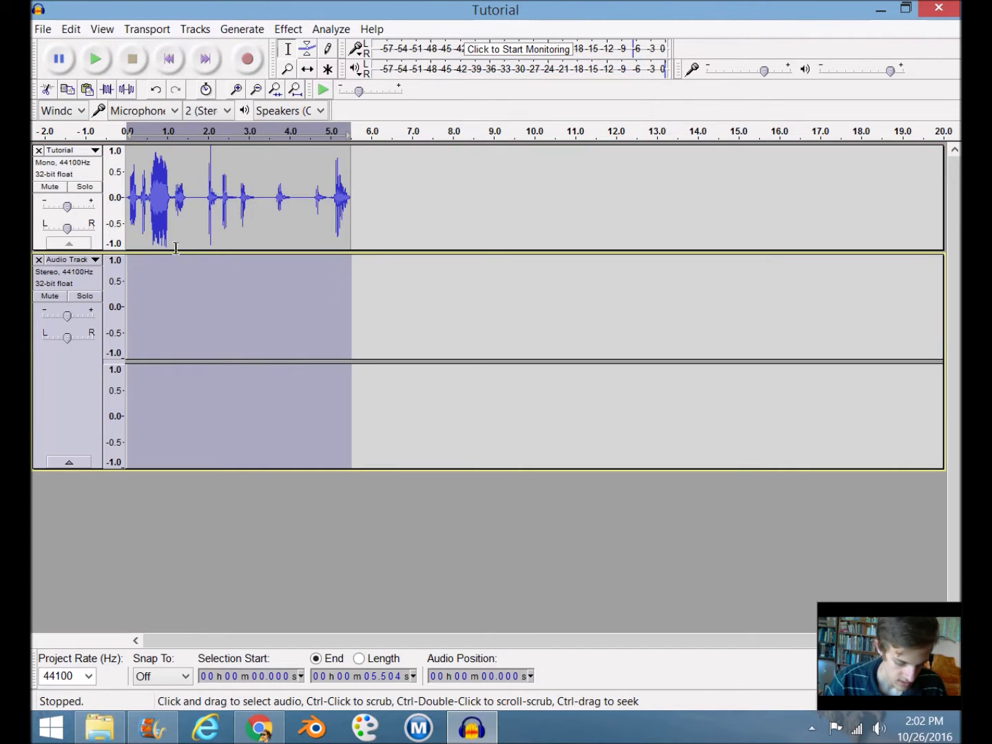
{"action": "left_click", "coordinate": [71, 29]}
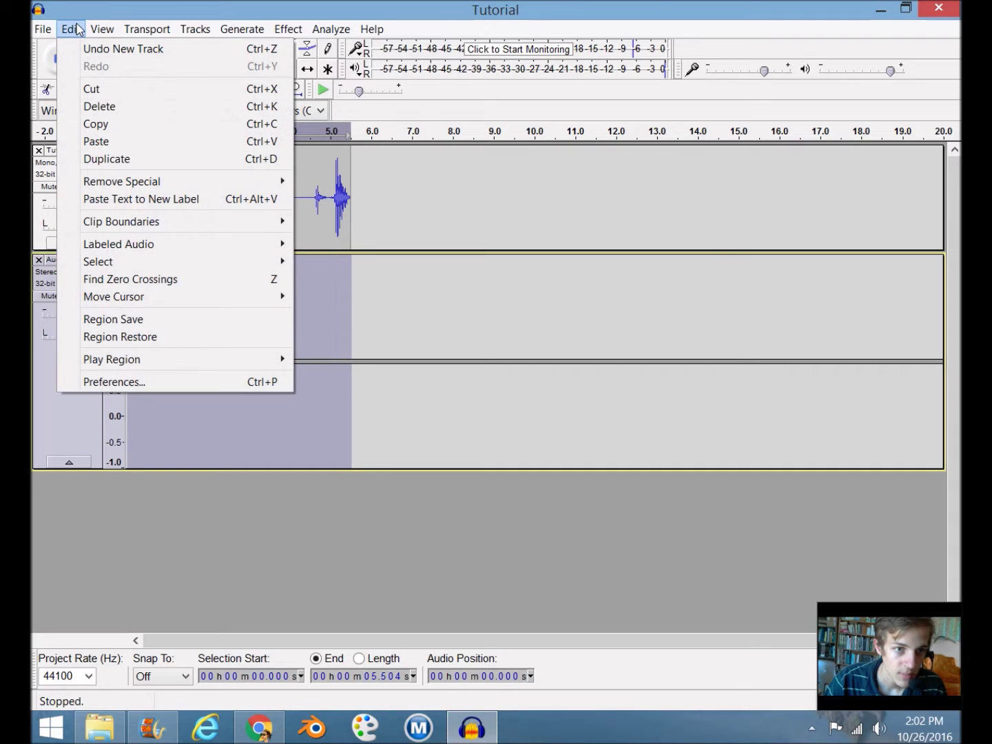
{"action": "left_click", "coordinate": [96, 142]}
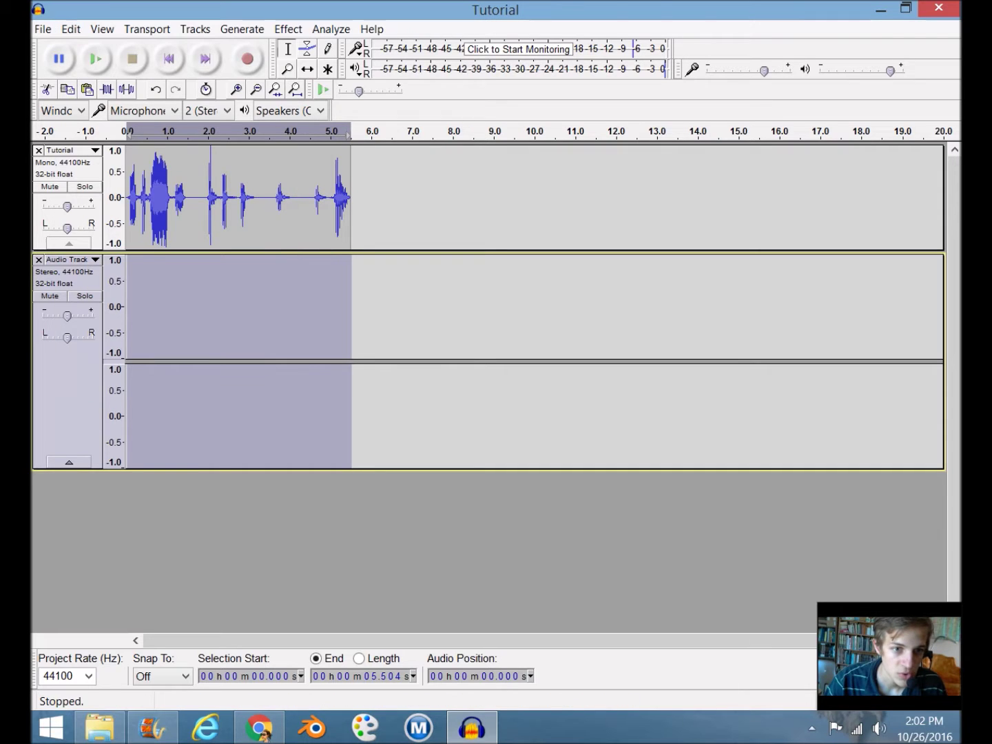
{"action": "left_click", "coordinate": [38, 150]}
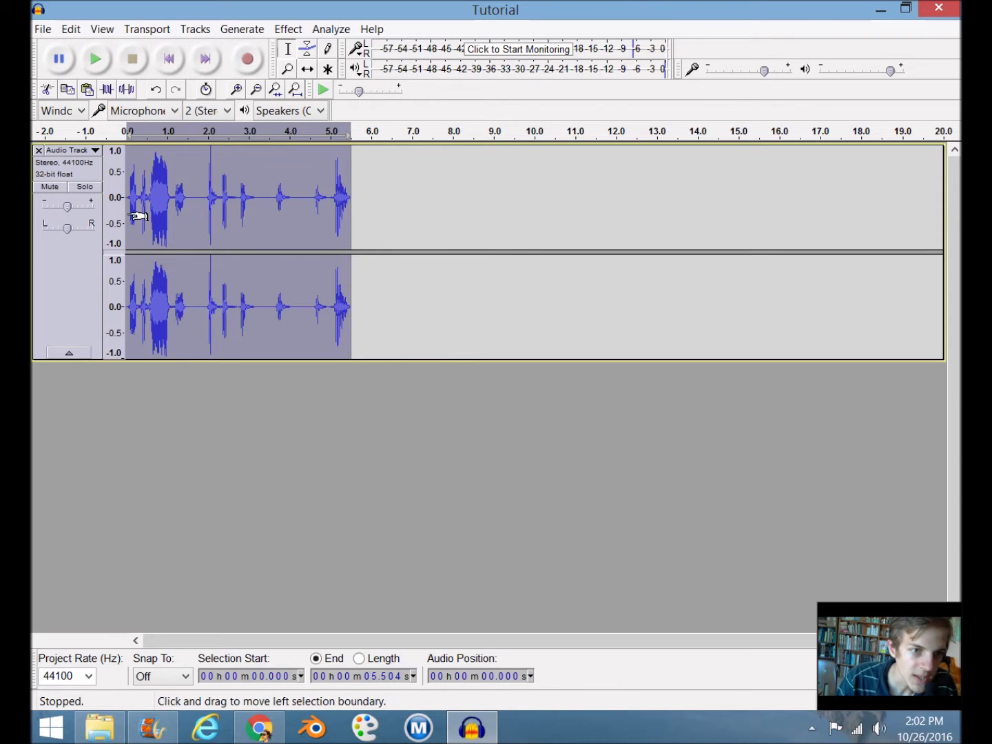
Export the audio as the MP3 file 'Pig Oink', leaving the metadata tags blank
{"action": "left_click", "coordinate": [43, 29]}
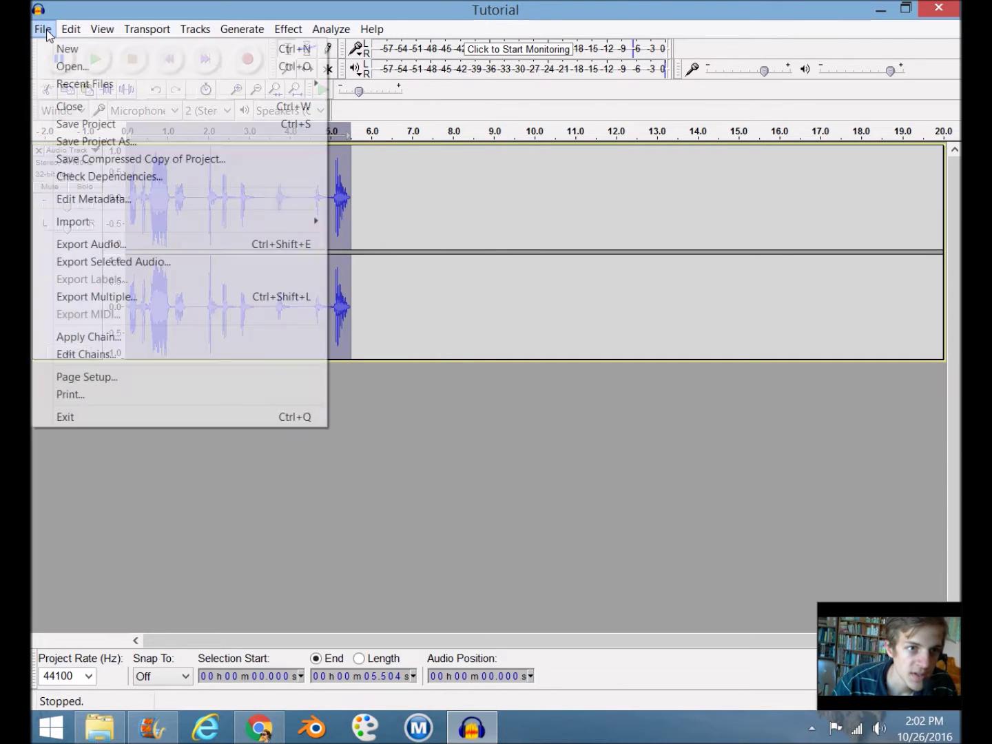
{"action": "left_click", "coordinate": [135, 246]}
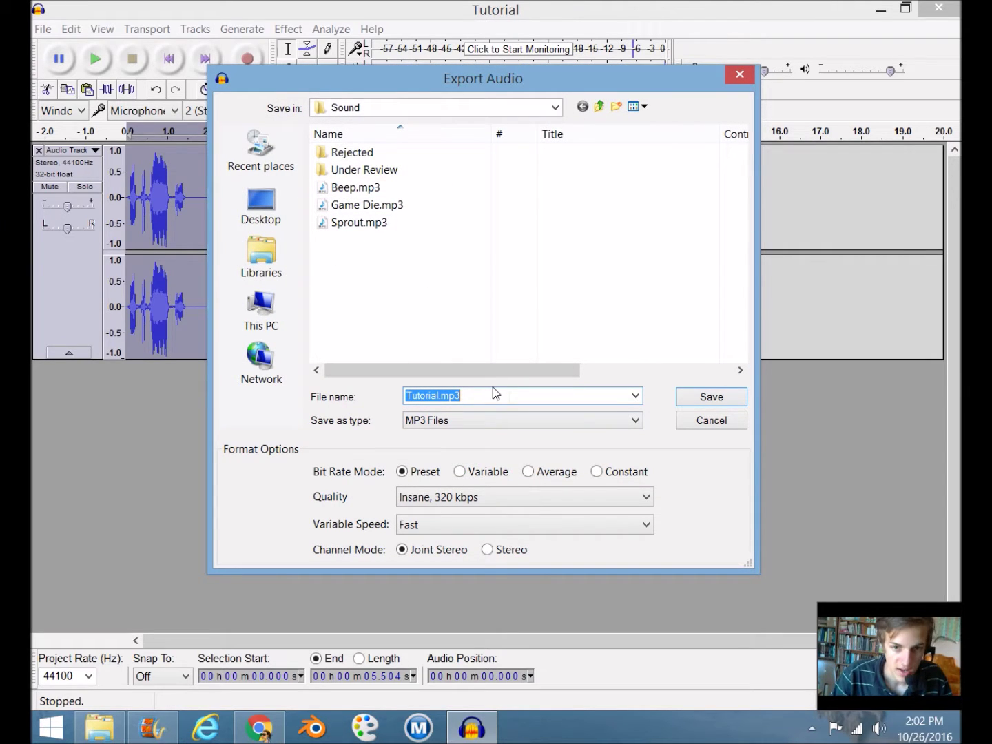
{"action": "type", "text": "Pi"}
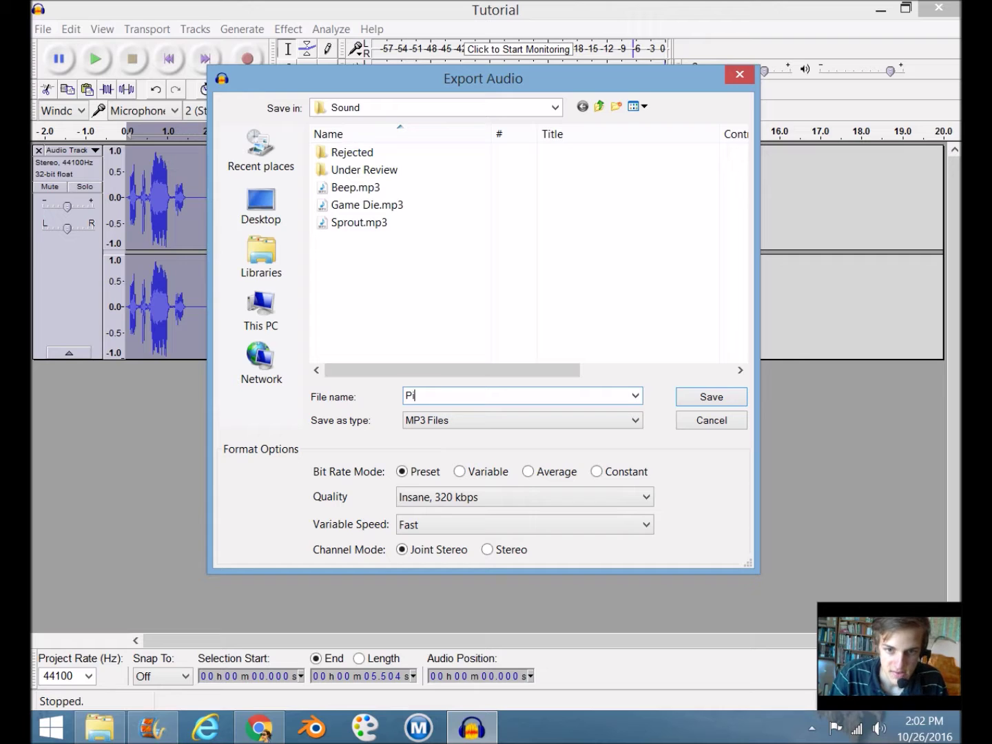
{"action": "type", "text": "g Oink"}
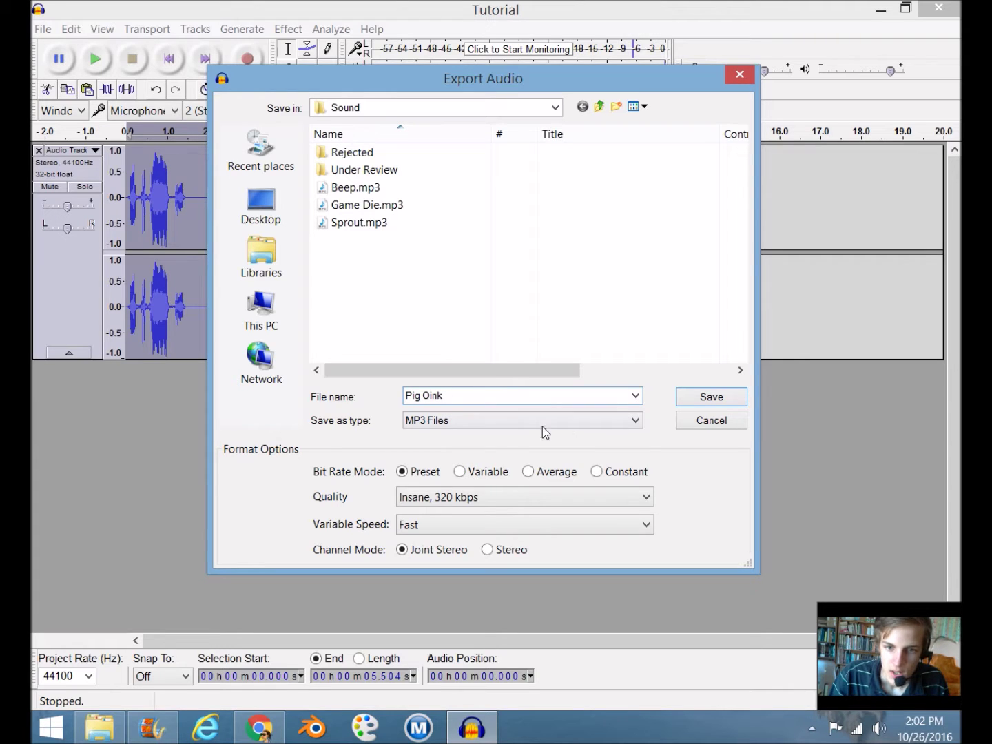
{"action": "left_click", "coordinate": [543, 422]}
{"action": "left_click", "coordinate": [324, 441]}
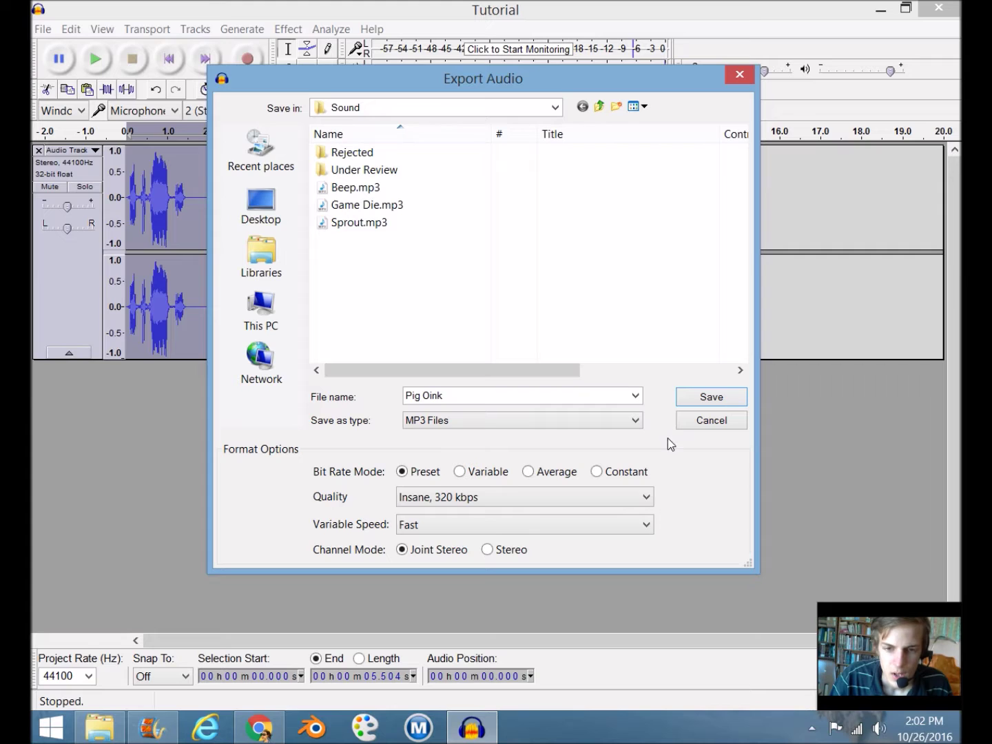
{"action": "left_click", "coordinate": [717, 397]}
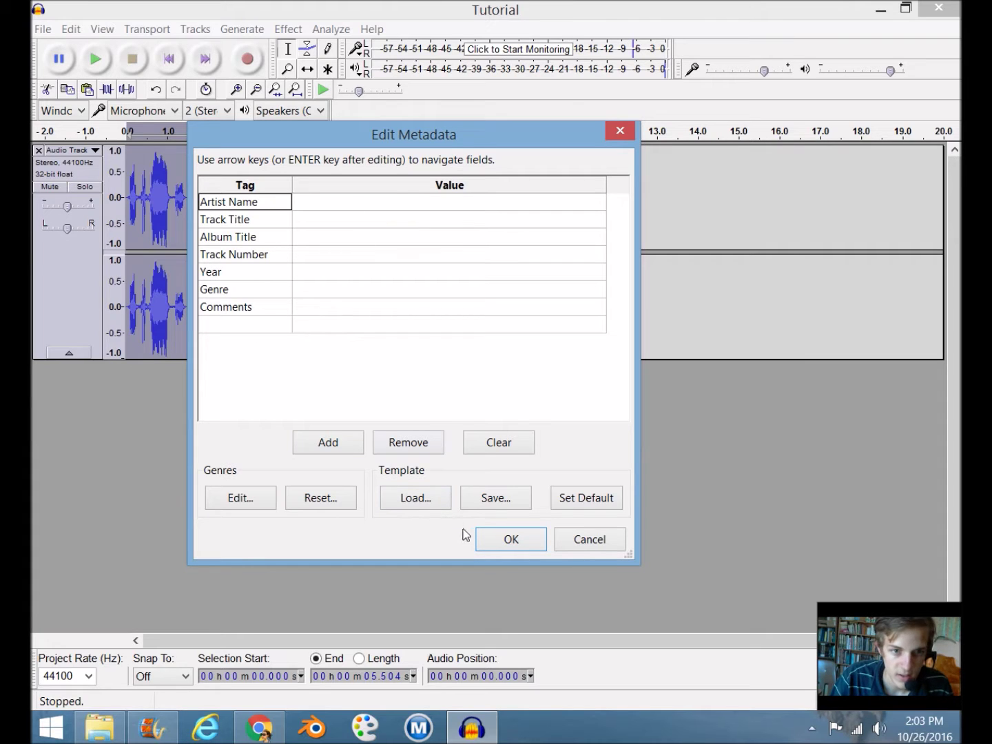
{"action": "left_click", "coordinate": [501, 544]}
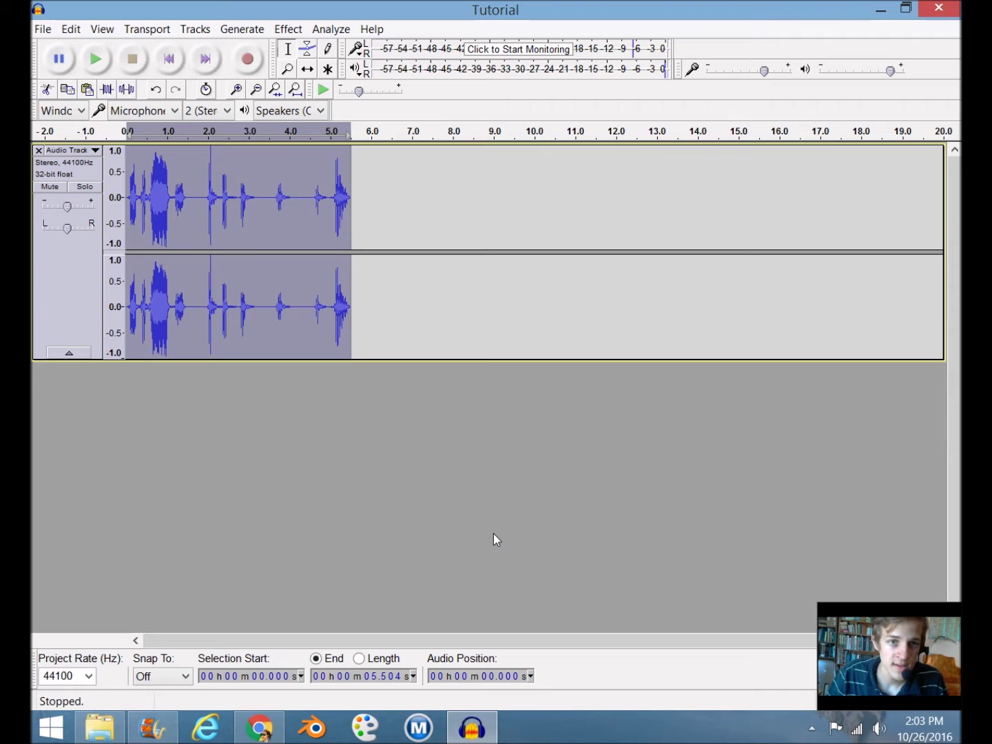
{"action": "left_click", "coordinate": [284, 30]}
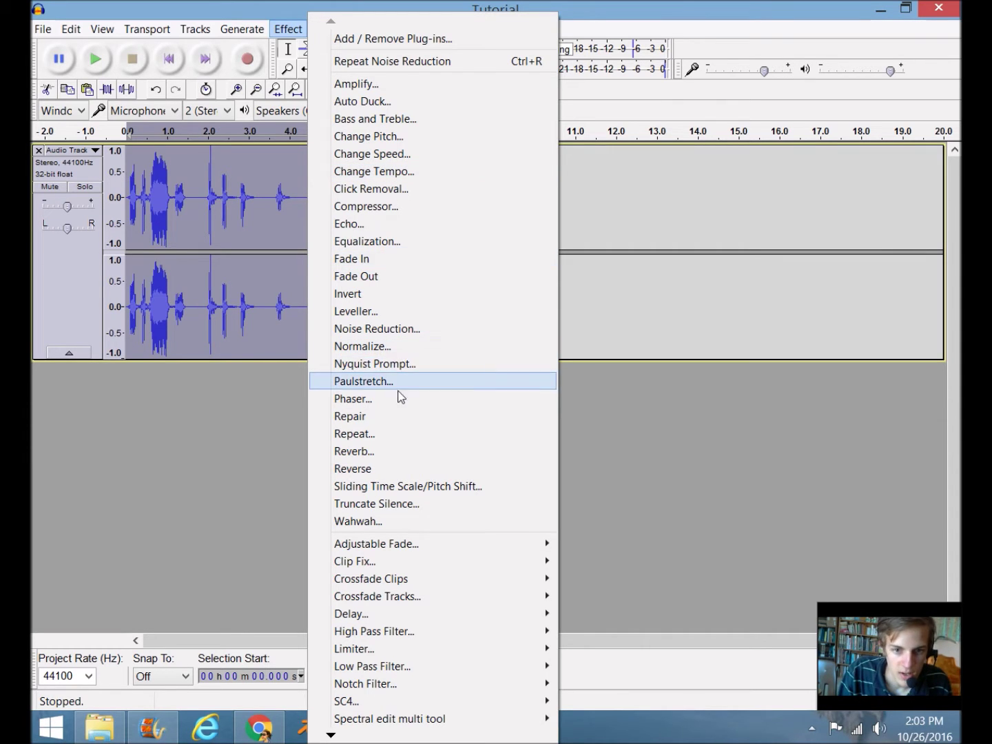
{"action": "left_click", "coordinate": [585, 284]}
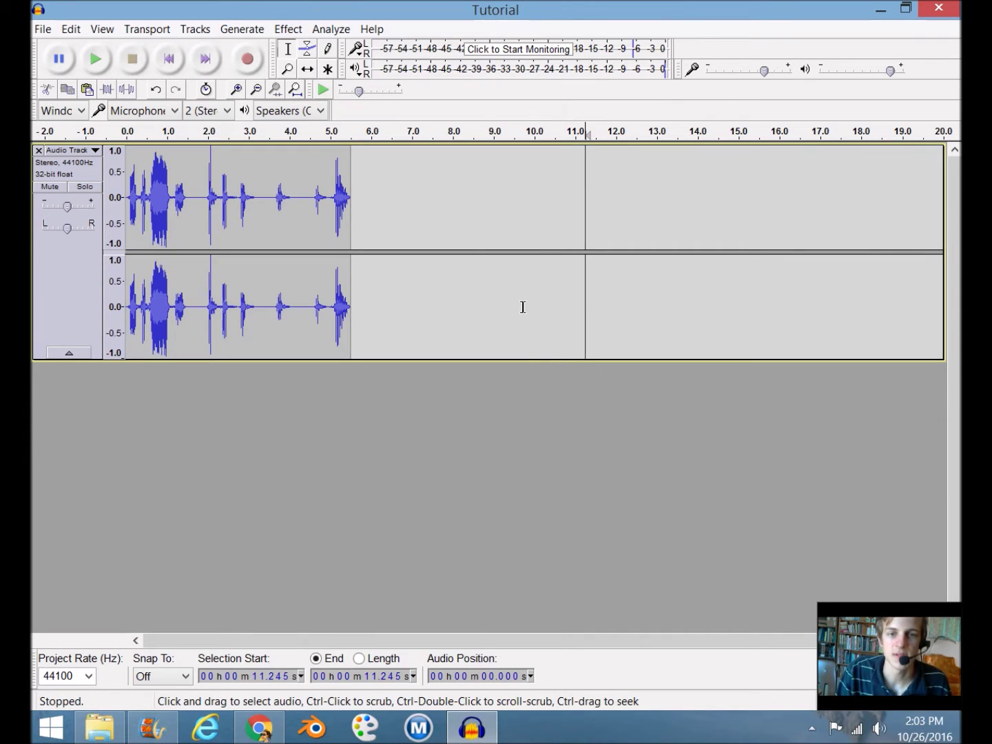